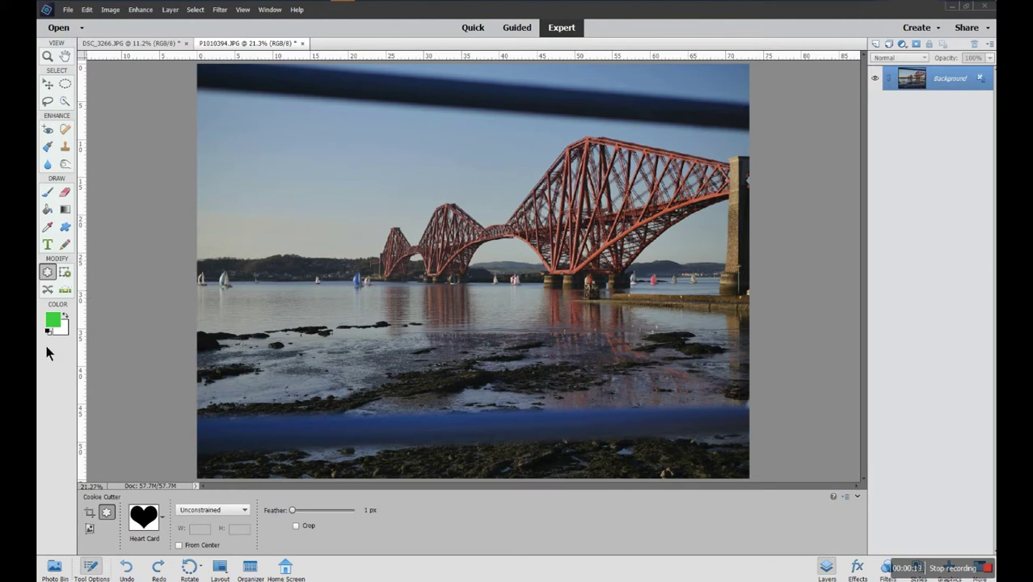
{"action": "left_click", "coordinate": [89, 514]}
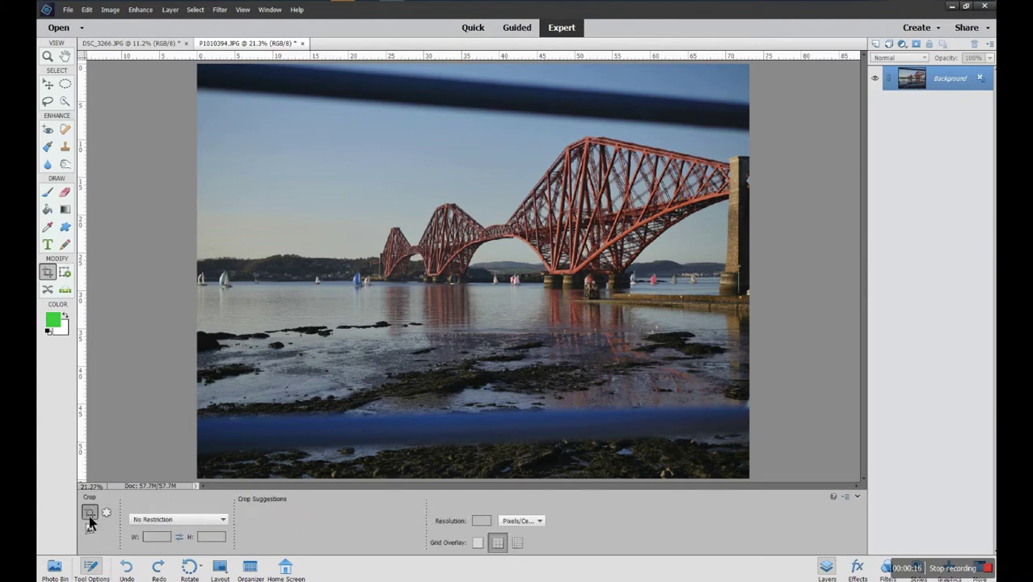
{"action": "left_click", "coordinate": [47, 274]}
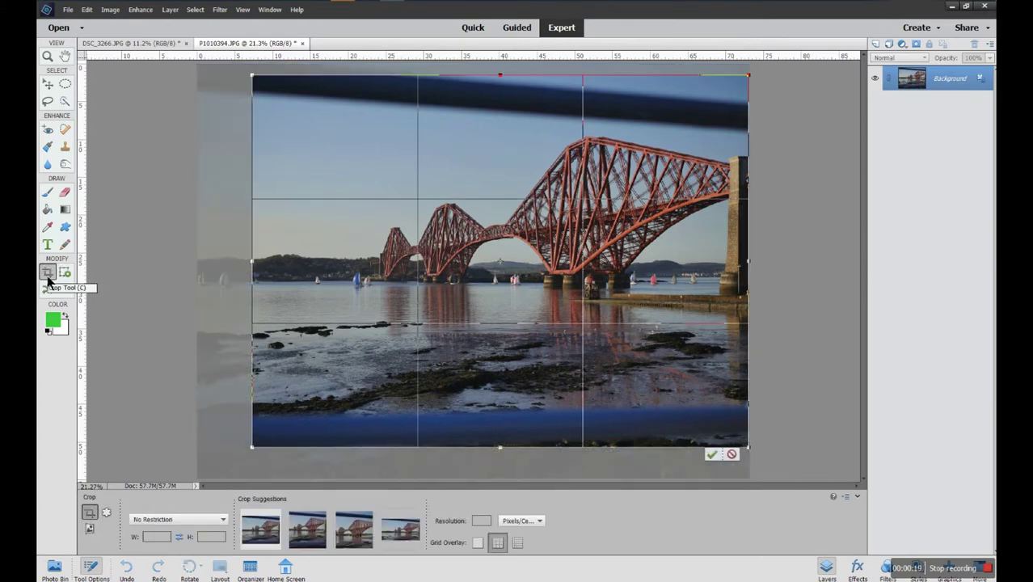
{"action": "left_click", "coordinate": [732, 455]}
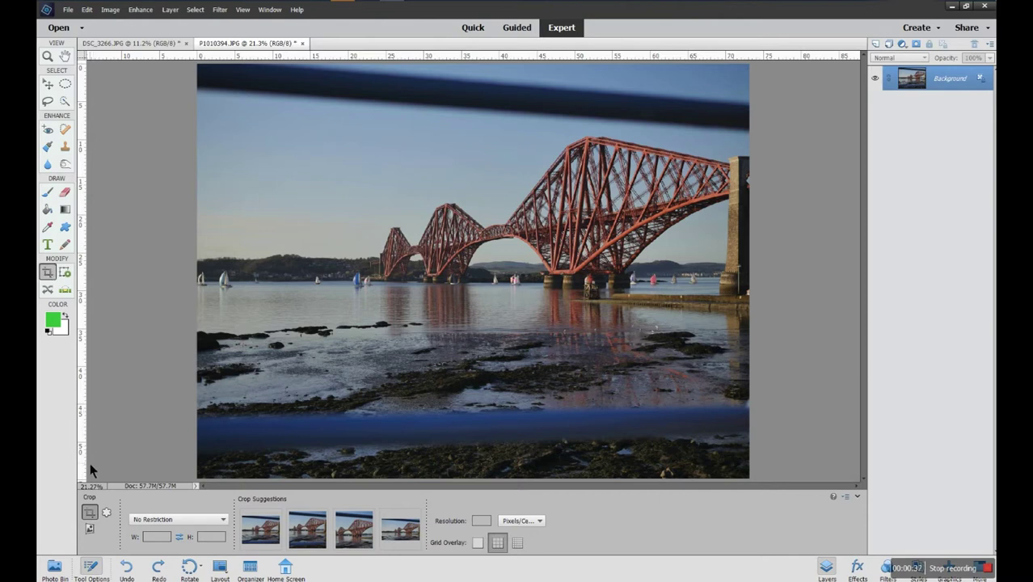
{"action": "left_click", "coordinate": [106, 513]}
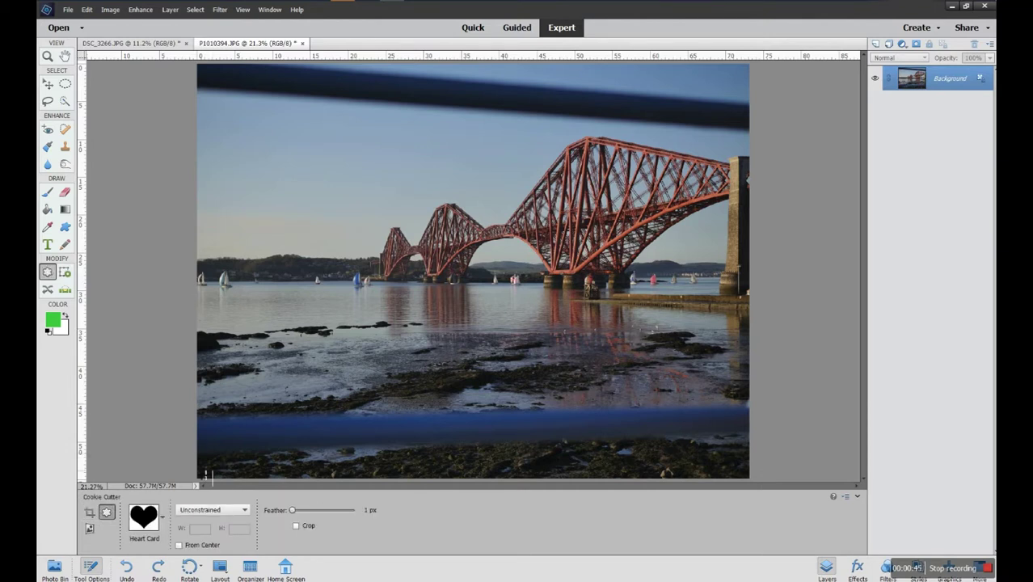
Step: Browse the Default, Talk Bubbles and Fruit shape sets for the Cookie Cutter tool
{"action": "left_click", "coordinate": [162, 521]}
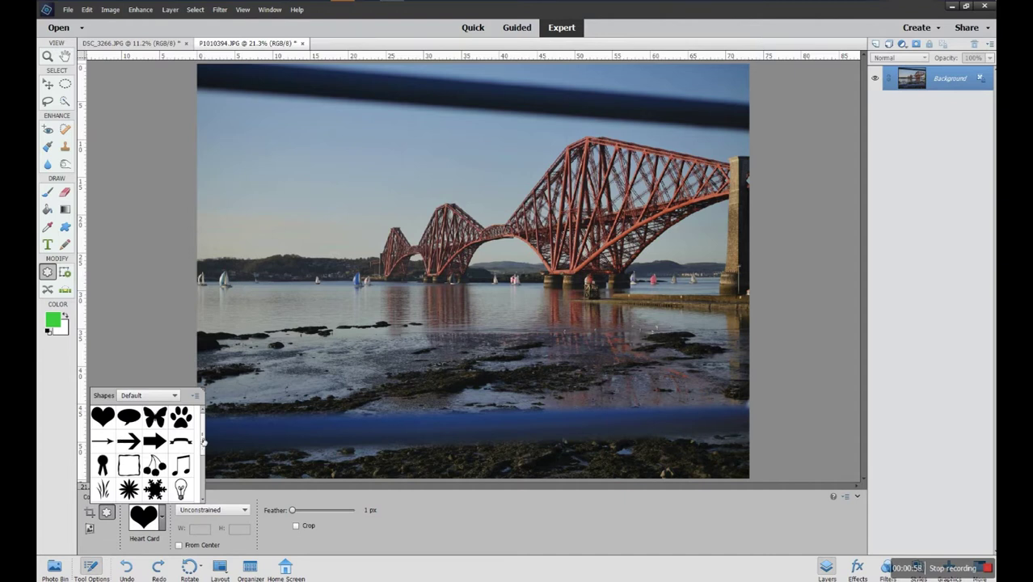
{"action": "scroll", "coordinate": [204, 442], "scroll_direction": "down", "scroll_amount": 5}
{"action": "scroll", "coordinate": [200, 437], "scroll_direction": "up", "scroll_amount": 4}
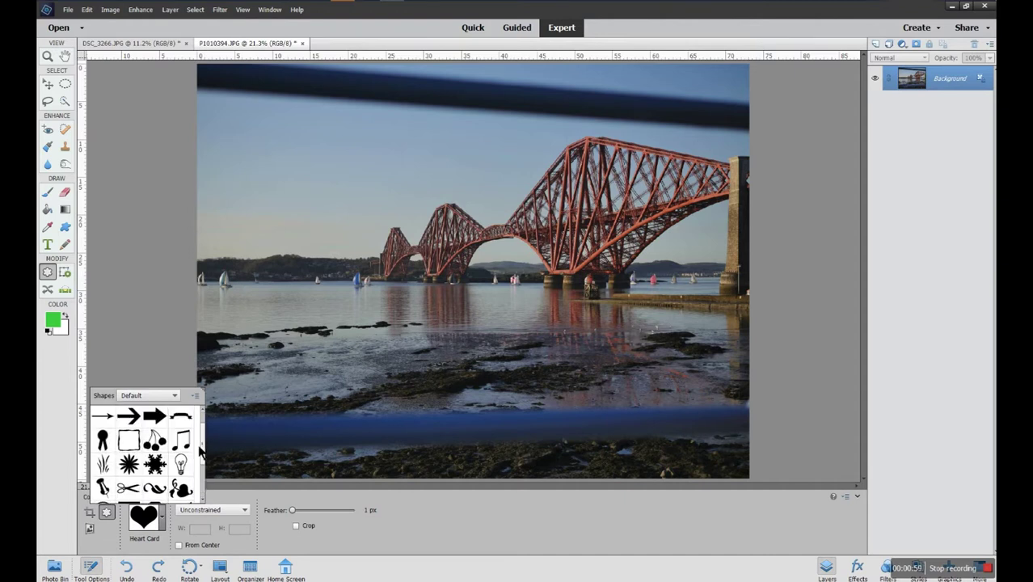
{"action": "left_click", "coordinate": [173, 396]}
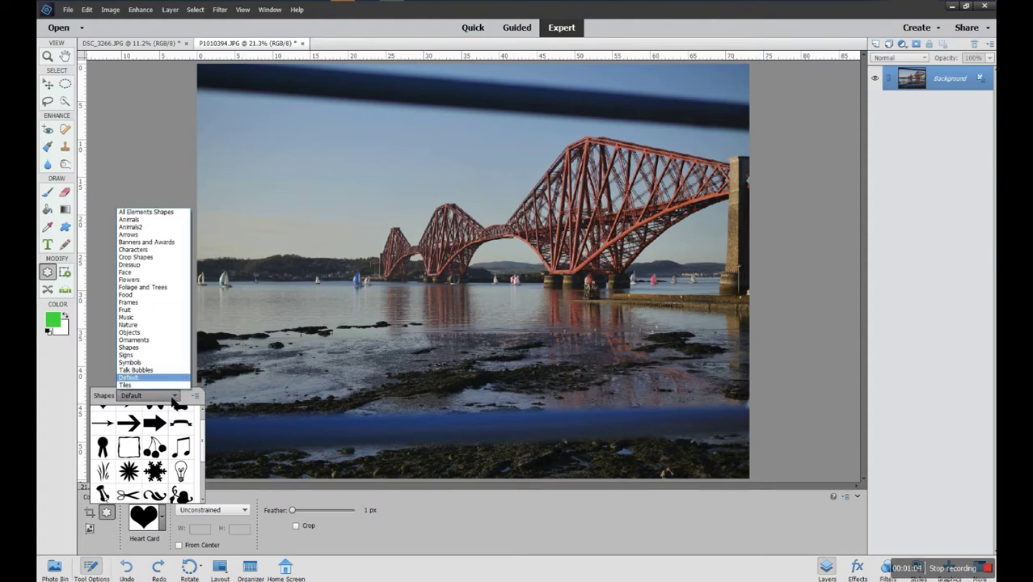
{"action": "left_click", "coordinate": [157, 370]}
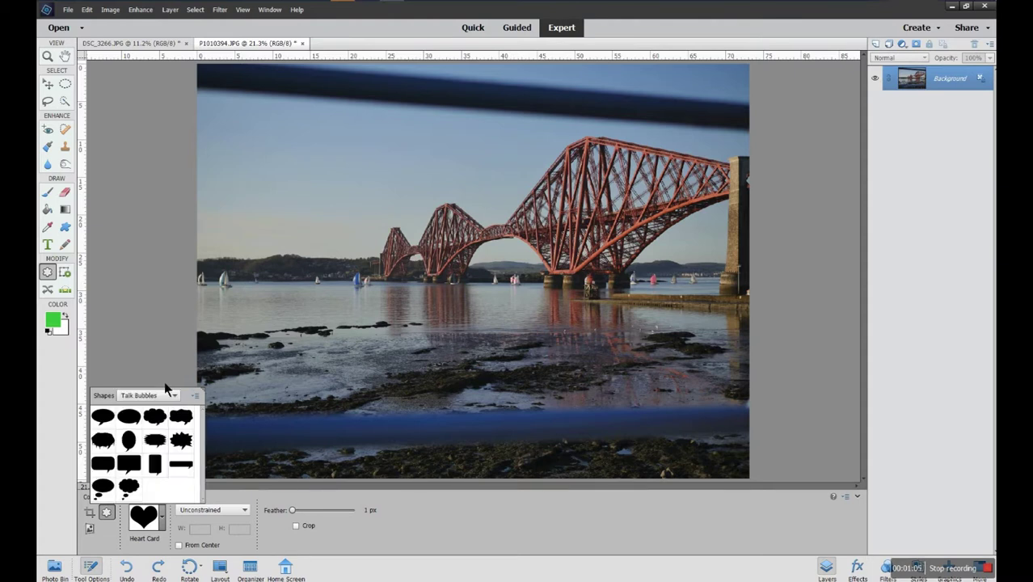
{"action": "left_click", "coordinate": [165, 395]}
{"action": "left_click", "coordinate": [147, 311]}
Step: Try cutting the bridge photo with the Page shape from the Banners and Awards set, and cancel the cut
{"action": "left_click", "coordinate": [176, 395]}
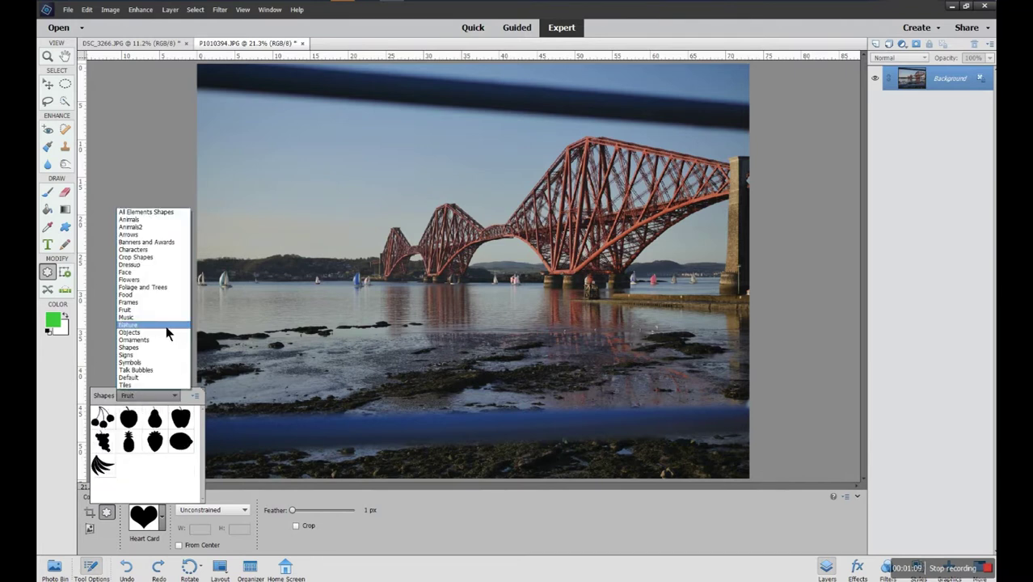
{"action": "left_click", "coordinate": [158, 243]}
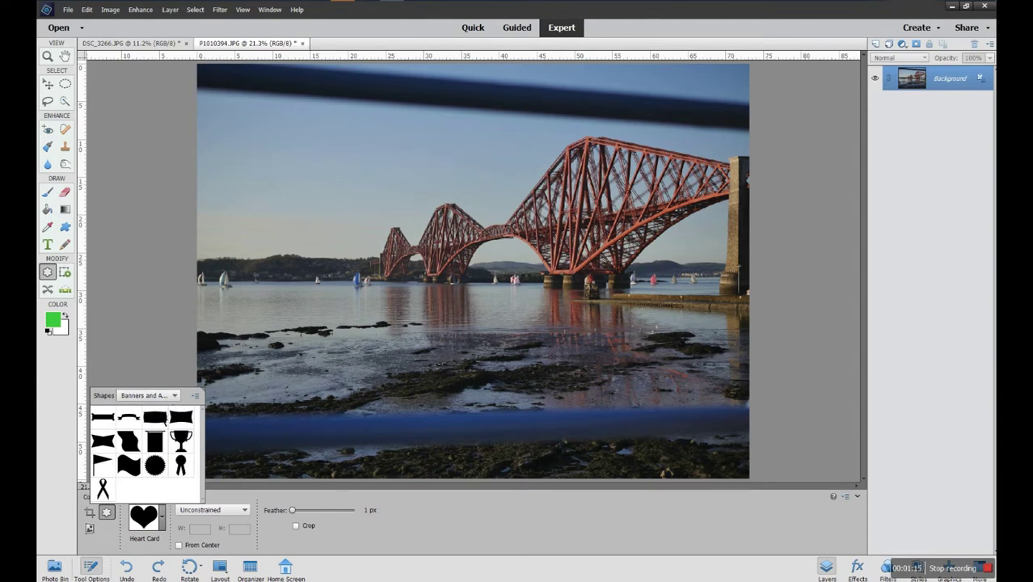
{"action": "left_click", "coordinate": [130, 440]}
{"action": "mouse_move", "coordinate": [270, 137]}
{"action": "left_mouse_down"}
{"action": "mouse_move", "coordinate": [374, 237]}
{"action": "mouse_move", "coordinate": [646, 428]}
{"action": "left_mouse_up"}
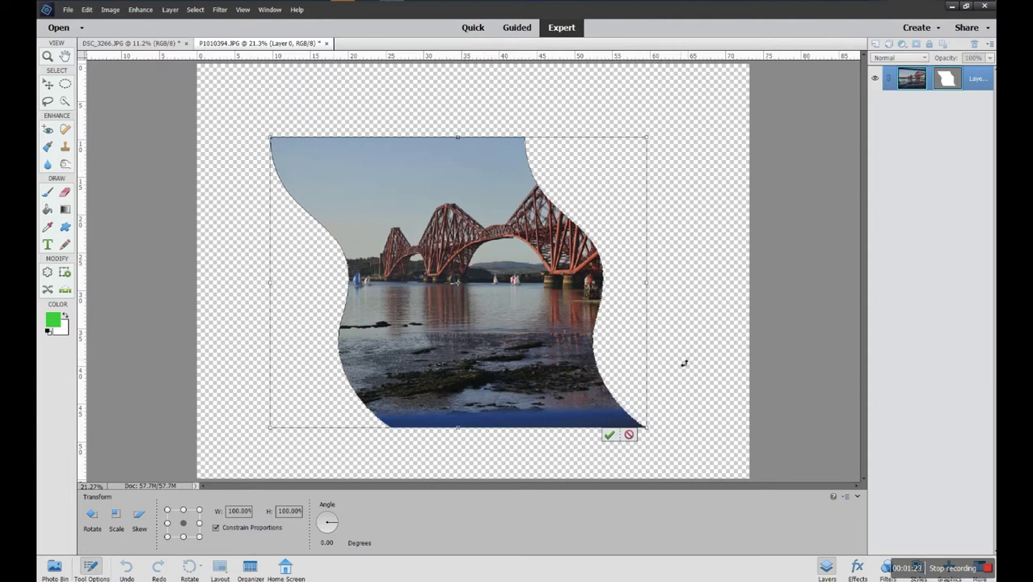
{"action": "left_click", "coordinate": [630, 436]}
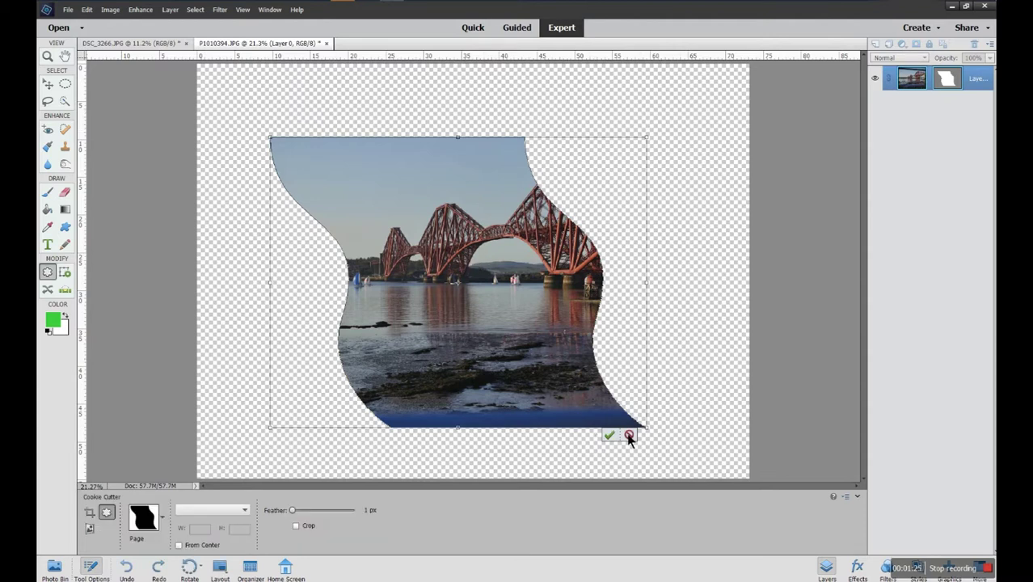
Step: Cut out the middle of the bridge photo with the Heart Card shape from the Default set, reaching from the sky to the lower railing
{"action": "left_click", "coordinate": [163, 517]}
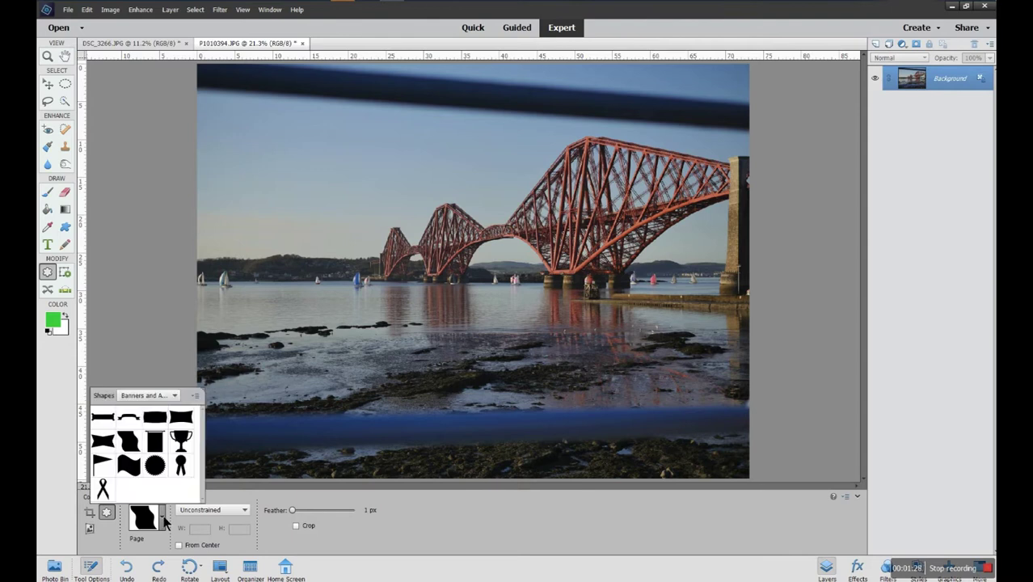
{"action": "left_click", "coordinate": [174, 395]}
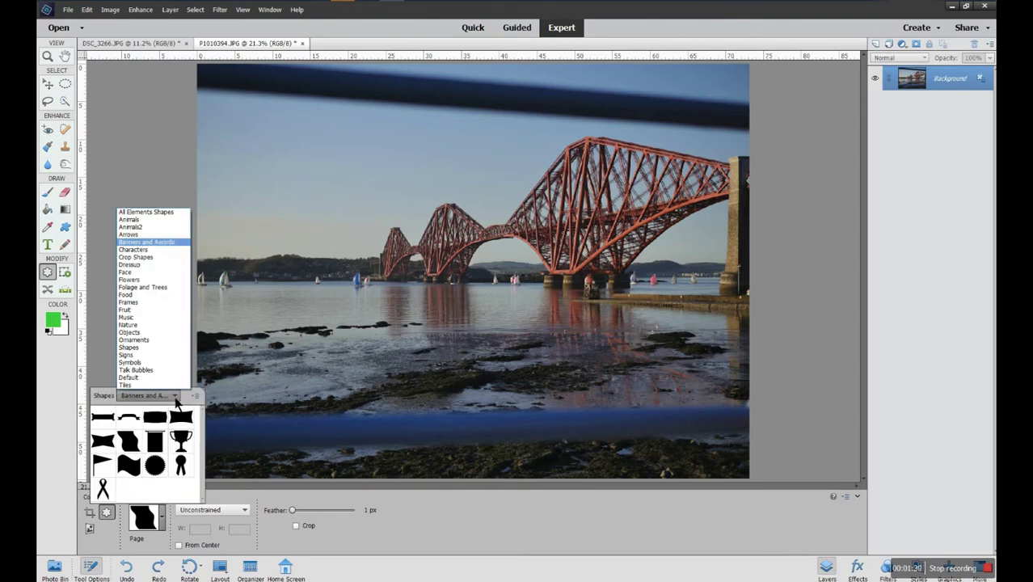
{"action": "left_click", "coordinate": [141, 377]}
{"action": "left_click", "coordinate": [111, 421]}
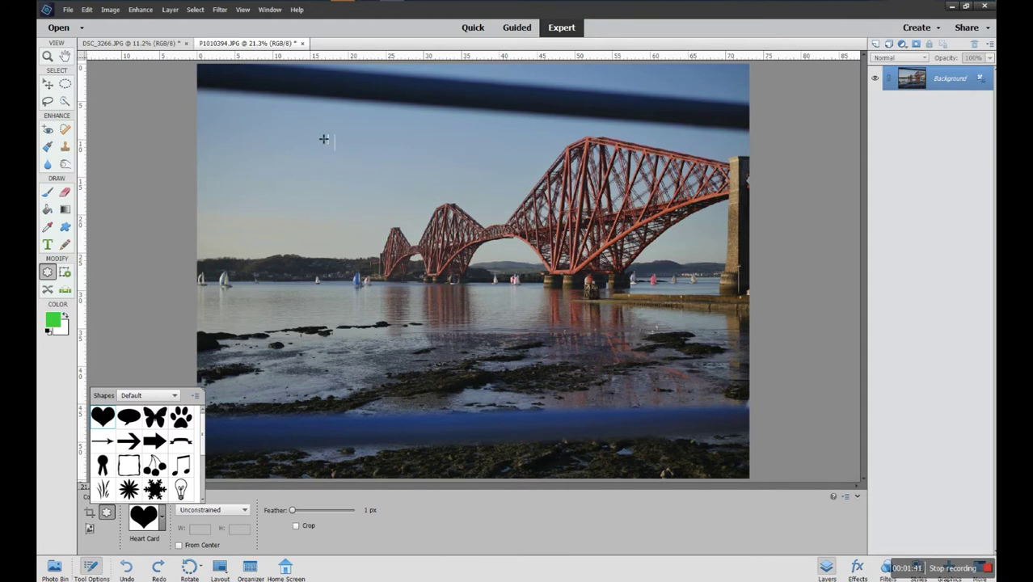
{"action": "left_click_drag", "start_coordinate": [313, 120], "coordinate": [647, 441]}
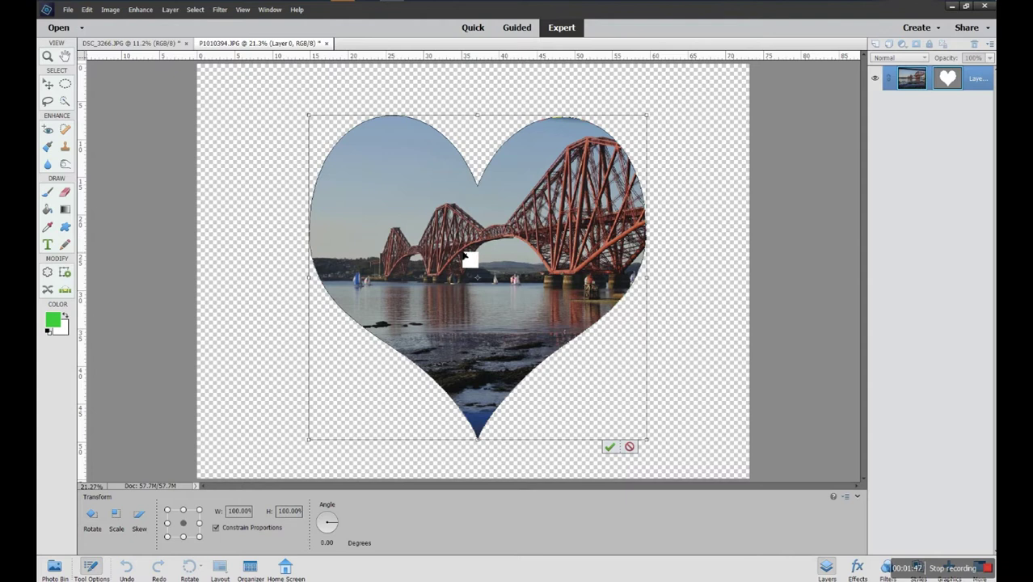
Step: Move the heart cutout slightly up and to the right, and rotate it clockwise to 28.94 degrees
{"action": "left_click_drag", "start_coordinate": [483, 261], "coordinate": [537, 247]}
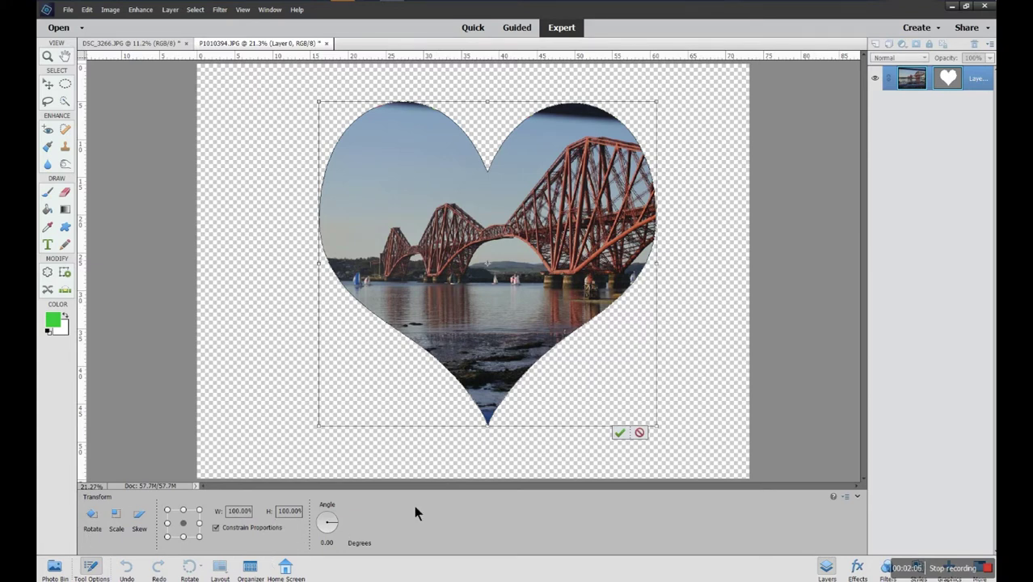
{"action": "left_click_drag", "start_coordinate": [439, 291], "coordinate": [469, 289]}
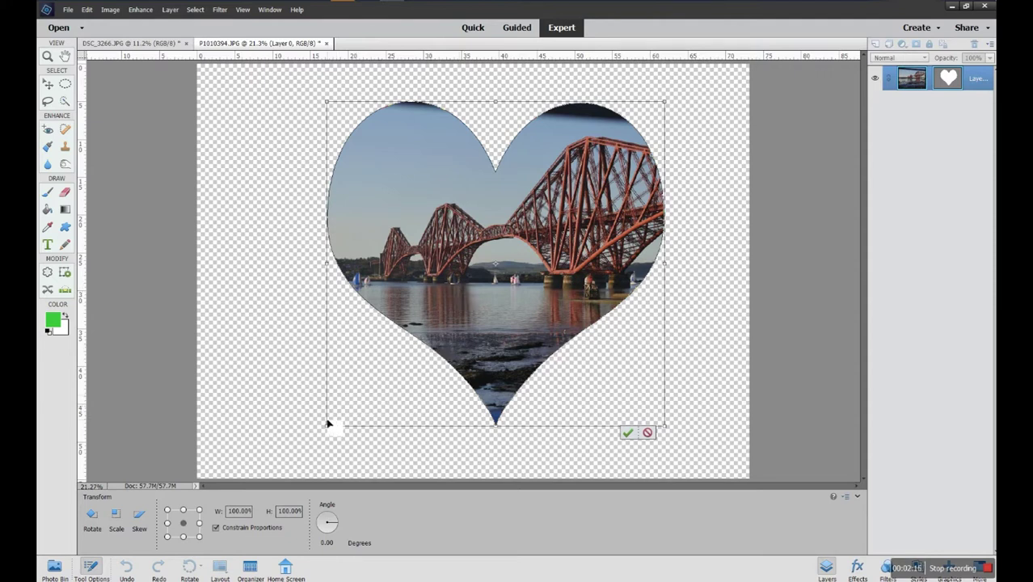
{"action": "left_click_drag", "start_coordinate": [323, 437], "coordinate": [270, 325]}
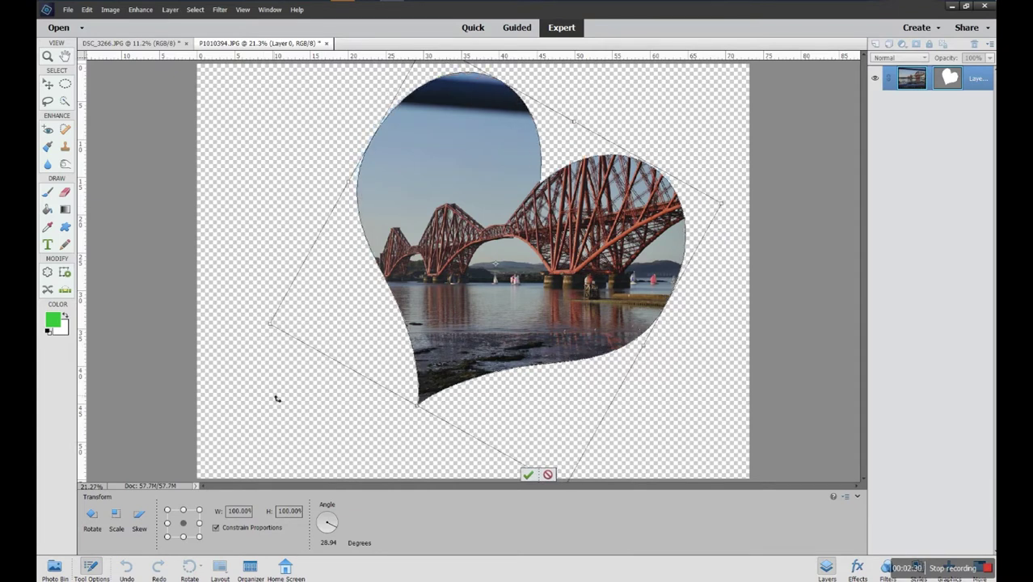
Step: Rotate the heart cutout back to nearly upright, at an angle of -0.32 degrees
{"action": "left_click", "coordinate": [335, 526]}
{"action": "mouse_move", "coordinate": [337, 528]}
{"action": "left_mouse_down"}
{"action": "mouse_move", "coordinate": [321, 526]}
{"action": "mouse_move", "coordinate": [327, 535]}
{"action": "mouse_move", "coordinate": [334, 523]}
{"action": "left_mouse_up"}
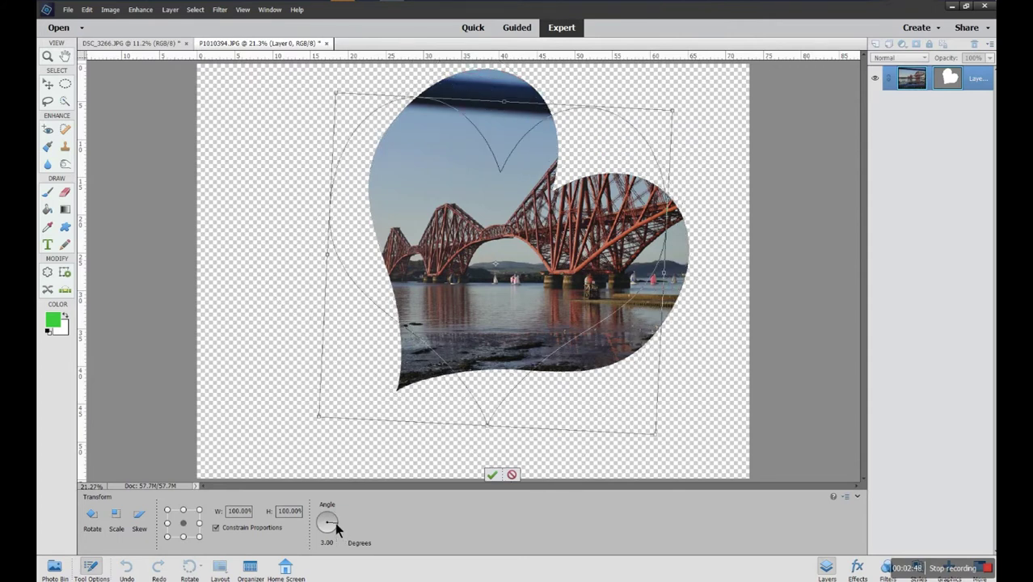
{"action": "left_click_drag", "start_coordinate": [335, 523], "coordinate": [335, 521]}
{"action": "left_click_drag", "start_coordinate": [317, 434], "coordinate": [320, 434]}
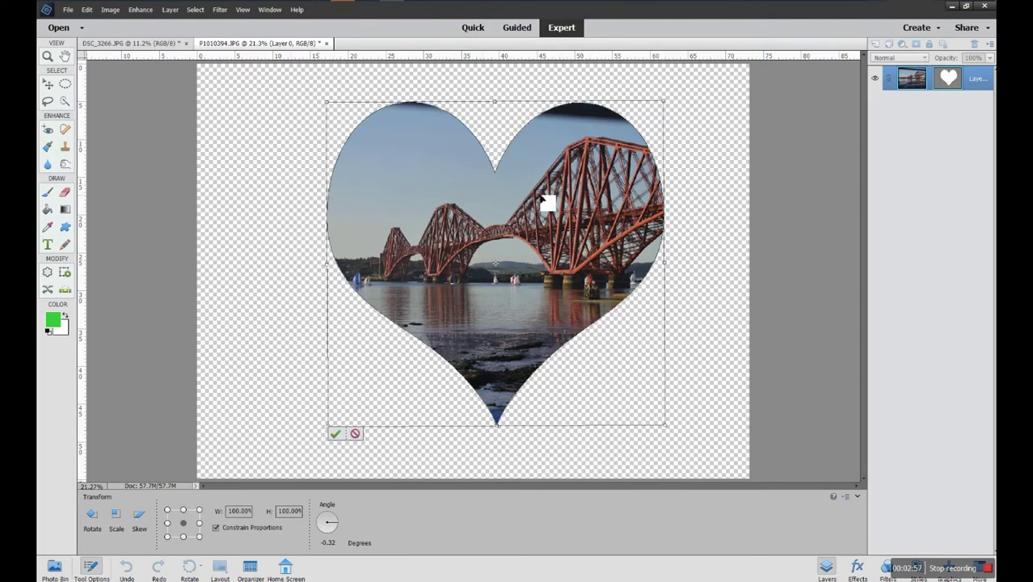
Step: Nudge the heart cutout right and left in small increments, settling it slightly left of where it was
{"action": "key", "text": "shift+Right"}
{"action": "key", "text": "shift+Right"}
{"action": "key", "text": "shift+Right"}
{"action": "key", "text": "shift+Right"}
{"action": "key", "text": "shift+Right"}
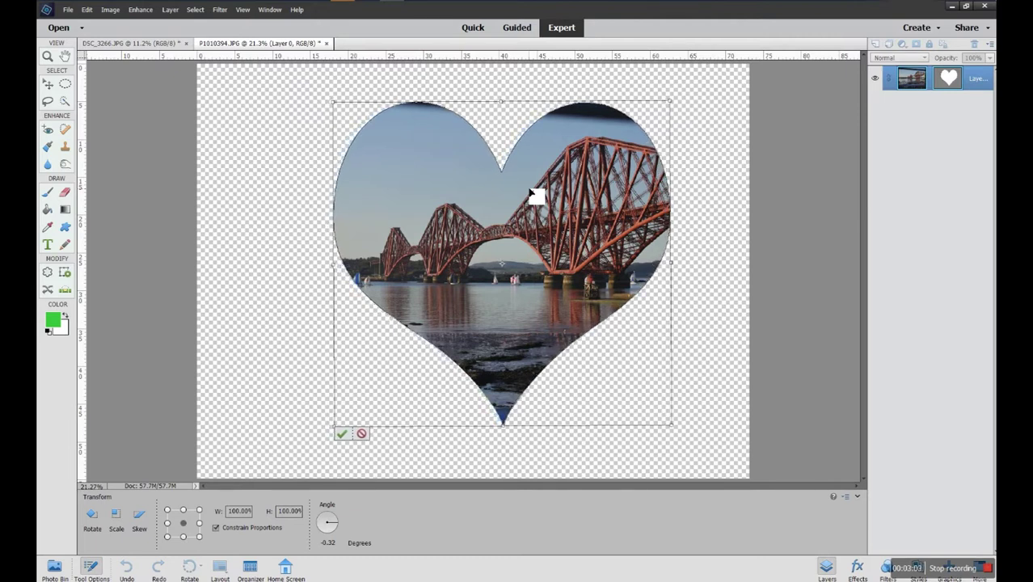
{"action": "key", "text": "shift+Left"}
{"action": "key", "text": "shift+Left"}
{"action": "key", "text": "shift+Left"}
{"action": "key", "text": "shift+Left"}
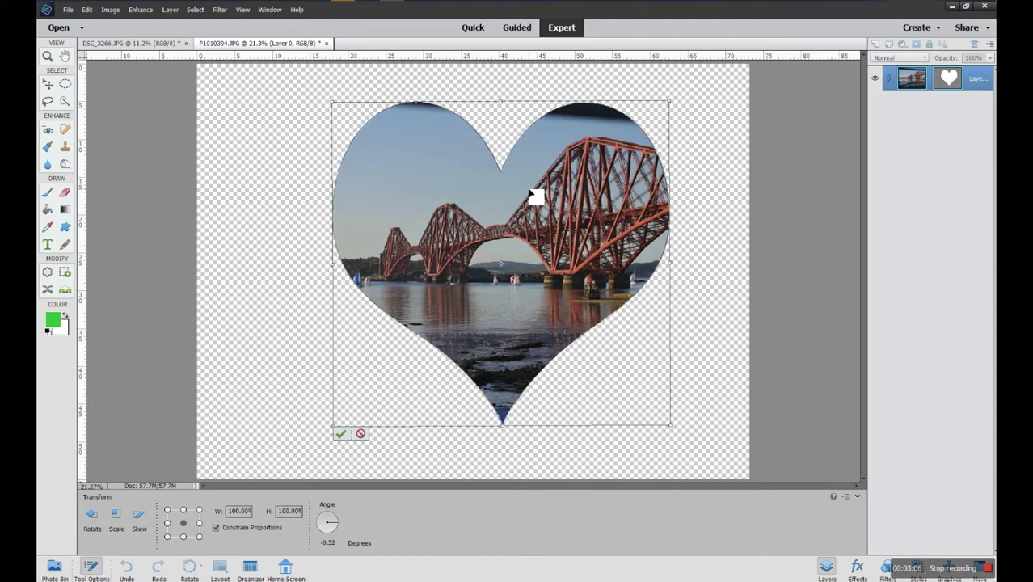
{"action": "key", "text": "shift+Left"}
{"action": "key", "text": "shift+Left"}
{"action": "key", "text": "shift+Left"}
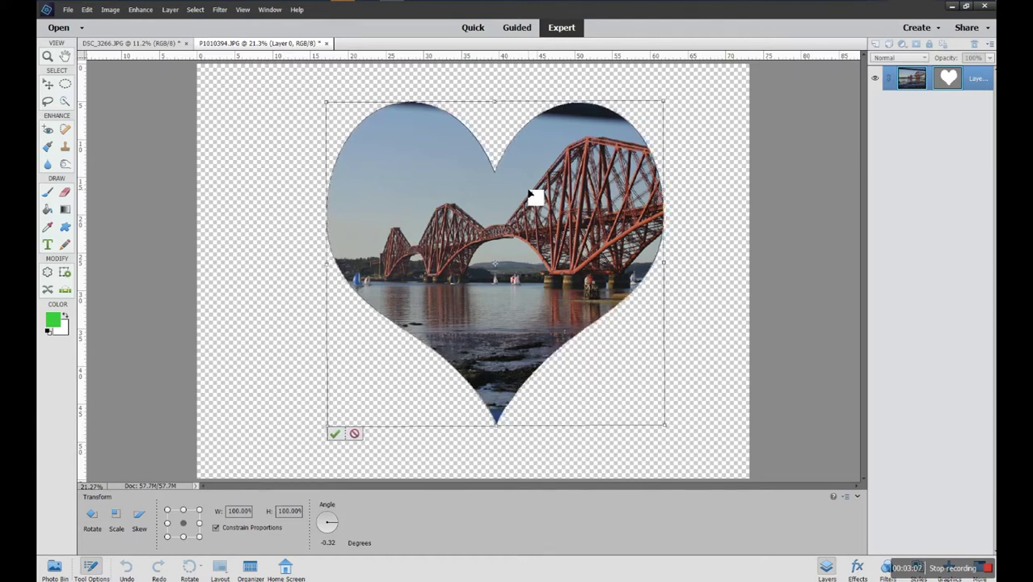
{"action": "key", "text": "shift+Left"}
{"action": "key", "text": "shift+Left"}
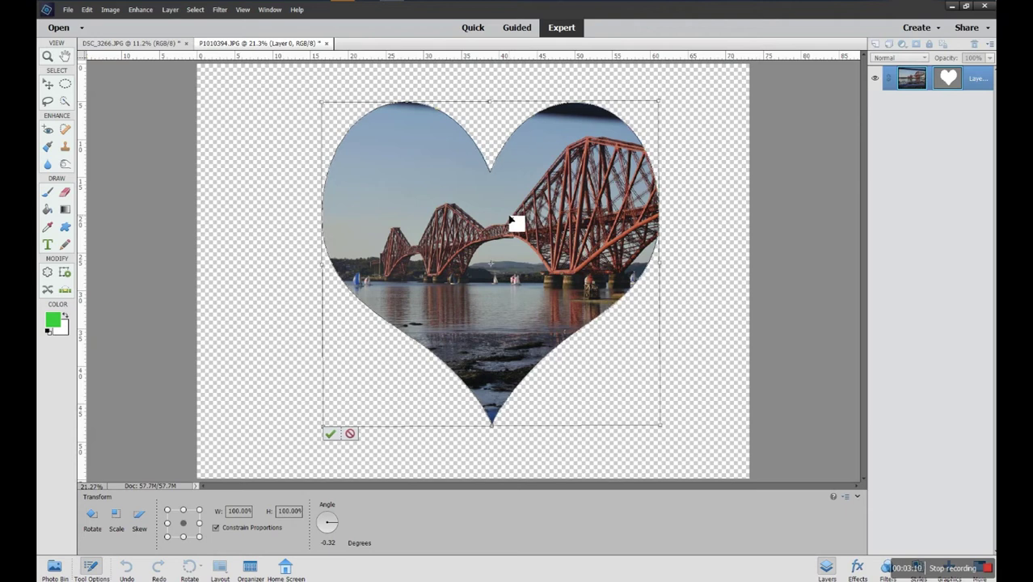
{"action": "key", "text": "shift+Right"}
{"action": "key", "text": "shift+Right"}
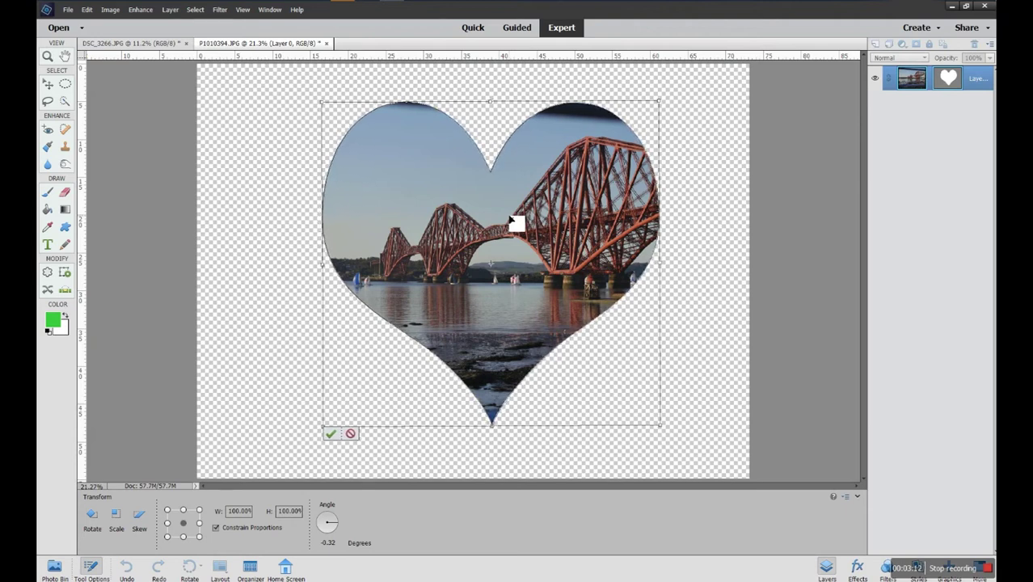
Step: Nudge the heart cutout up and then down so it sits slightly lower, with less of the upper railing inside it
{"action": "key", "text": "shift+Up"}
{"action": "key", "text": "shift+Up"}
{"action": "key", "text": "shift+Up"}
{"action": "key", "text": "shift+Up"}
{"action": "key", "text": "shift+Up"}
{"action": "key", "text": "shift+Down"}
{"action": "key", "text": "shift+Down"}
{"action": "key", "text": "shift+Down"}
{"action": "key", "text": "shift+Down"}
{"action": "key", "text": "shift+Down"}
{"action": "key", "text": "shift+Down"}
{"action": "key", "text": "shift+Down"}
{"action": "key", "text": "shift+Down"}
{"action": "key", "text": "shift+Down"}
{"action": "key", "text": "shift+Down"}
{"action": "key", "text": "shift+Down"}
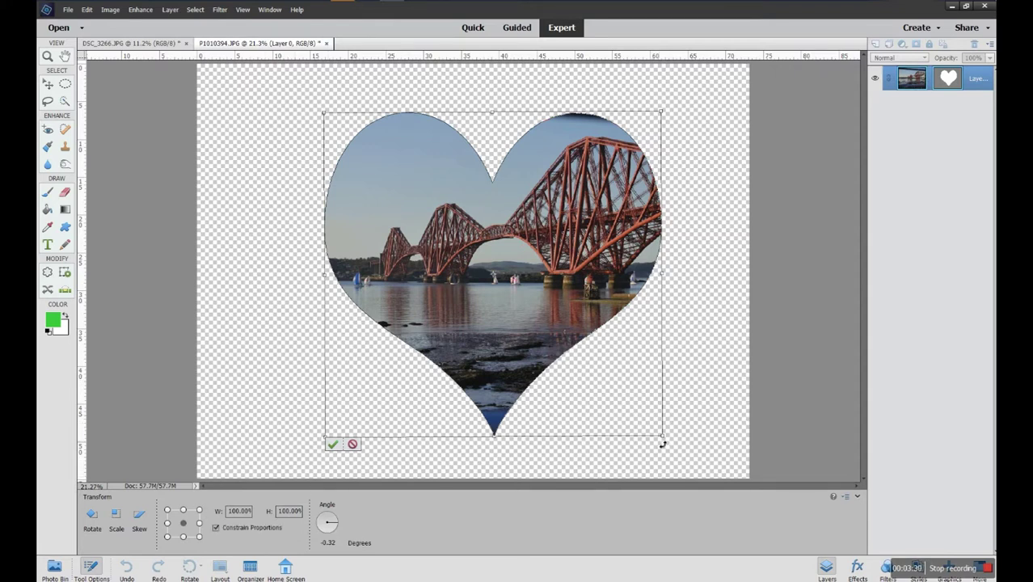
Step: Scale the heart cutout proportionally down to 92.96%, then back up to 100.39%
{"action": "left_click_drag", "start_coordinate": [663, 438], "coordinate": [650, 418]}
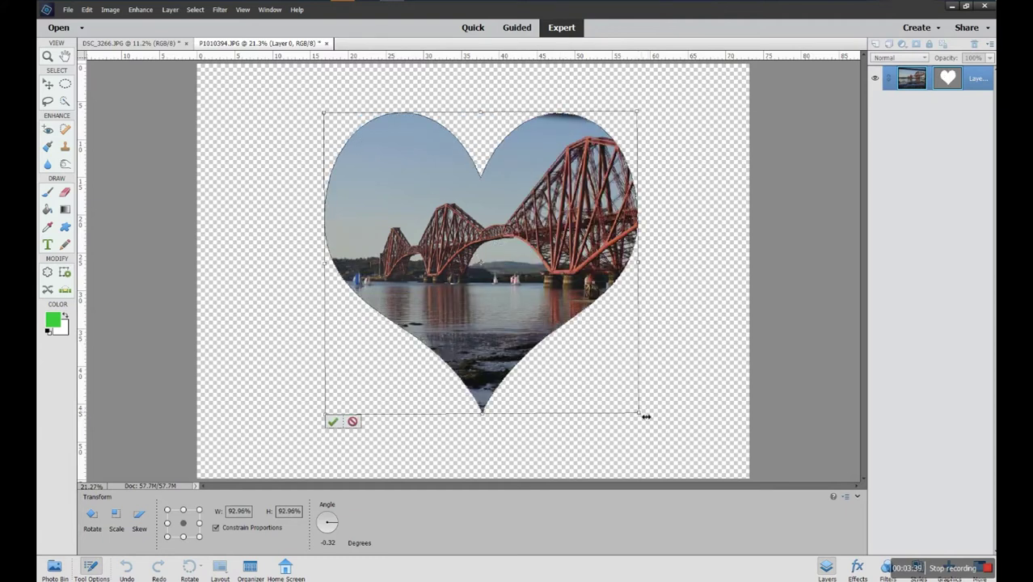
{"action": "left_click_drag", "start_coordinate": [642, 416], "coordinate": [662, 438]}
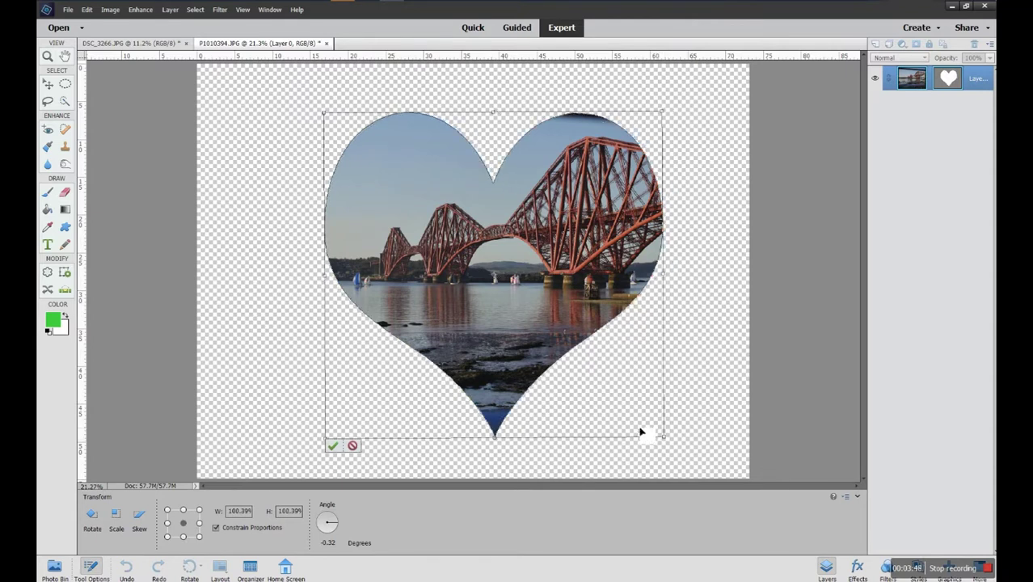
Step: Stretch the heart without constrained proportions to 107.21% by 75.23%, then constrain it again to 107.21% and move it down and left over the bridge
{"action": "left_click", "coordinate": [216, 529]}
{"action": "left_click_drag", "start_coordinate": [667, 440], "coordinate": [689, 358]}
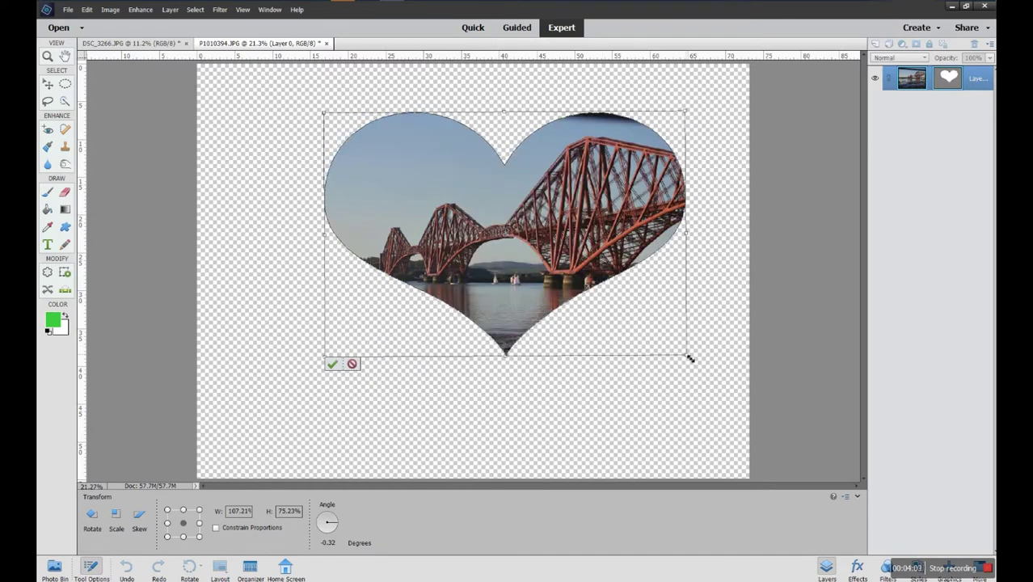
{"action": "left_click", "coordinate": [215, 527]}
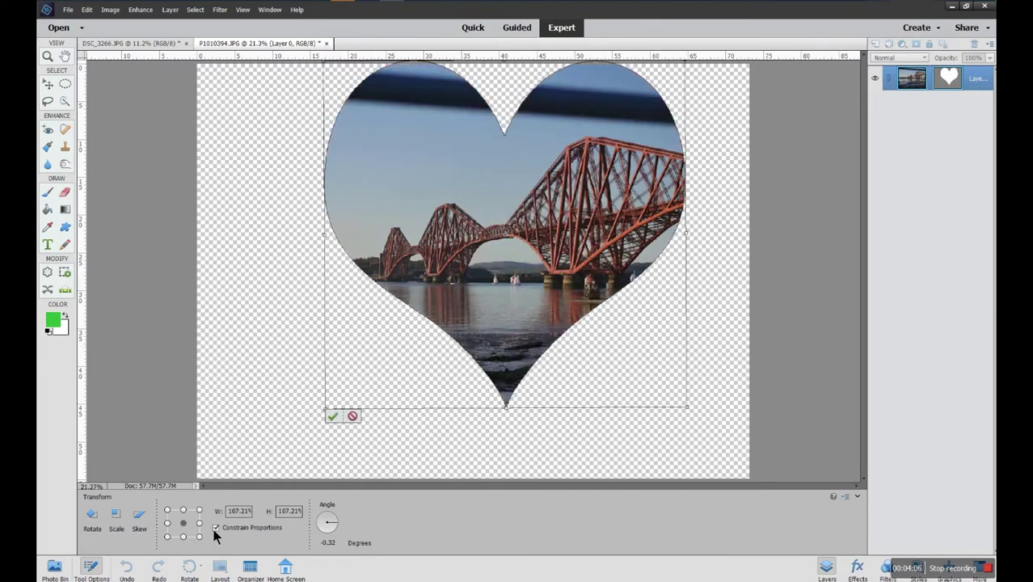
{"action": "left_click_drag", "start_coordinate": [502, 231], "coordinate": [491, 256]}
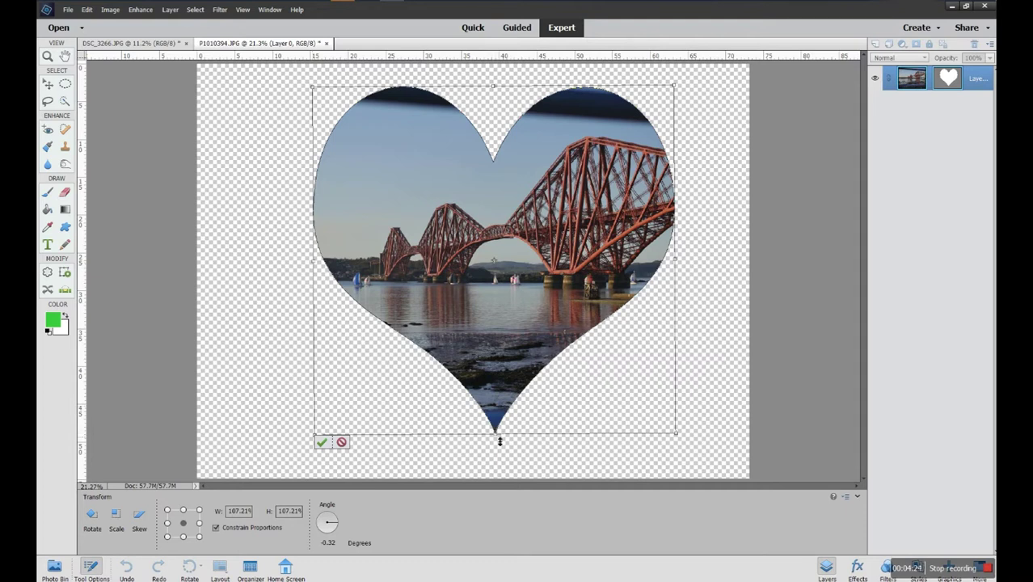
Step: Squash the heart cutout's height to 68.59%, stretch it back to 107.24%, and widen the cutout leftwards to 113.14%
{"action": "left_click_drag", "start_coordinate": [500, 439], "coordinate": [513, 318]}
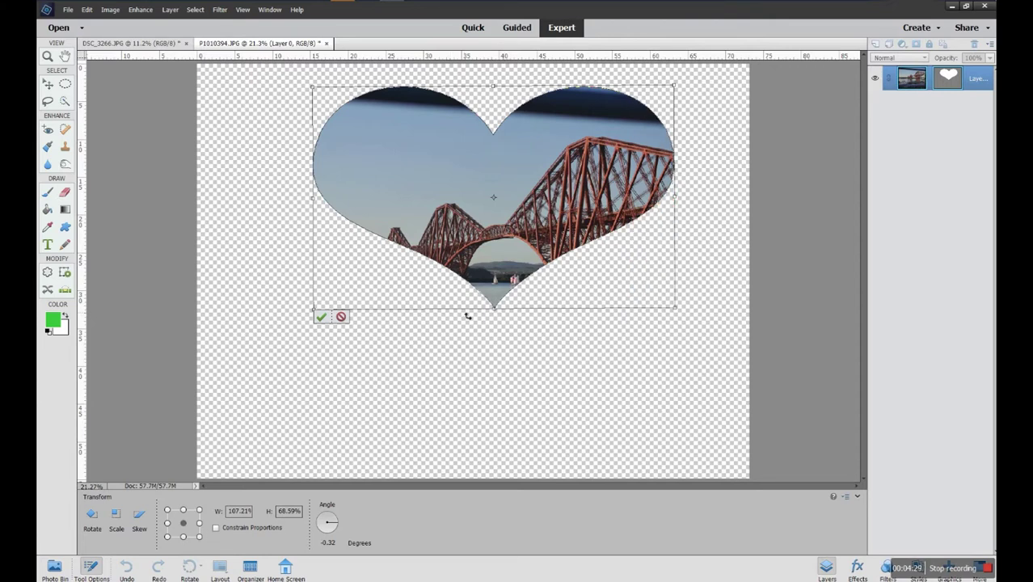
{"action": "left_click_drag", "start_coordinate": [498, 313], "coordinate": [498, 431]}
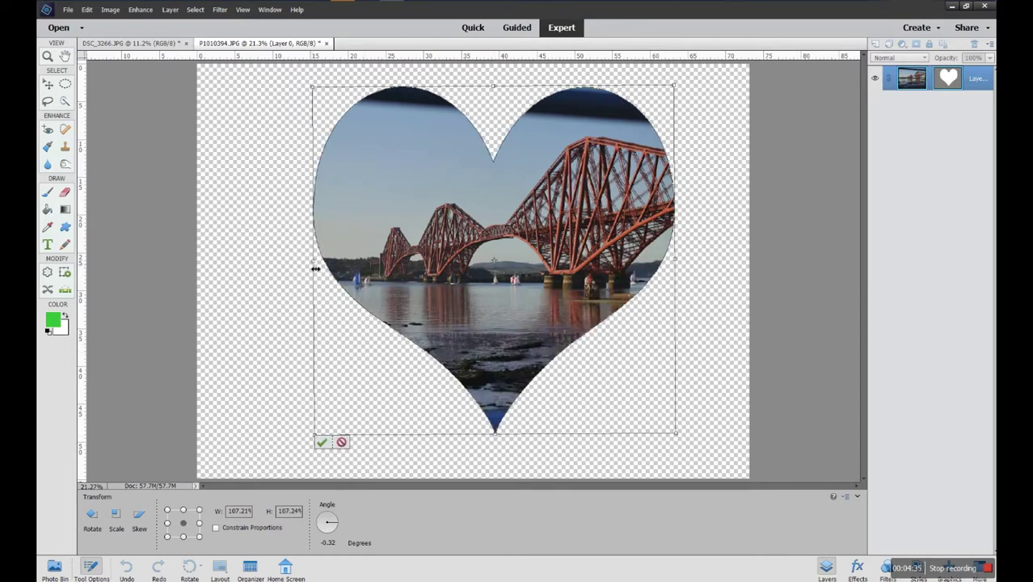
{"action": "mouse_move", "coordinate": [316, 262]}
{"action": "left_mouse_down"}
{"action": "mouse_move", "coordinate": [387, 258]}
{"action": "mouse_move", "coordinate": [296, 260]}
{"action": "left_mouse_up"}
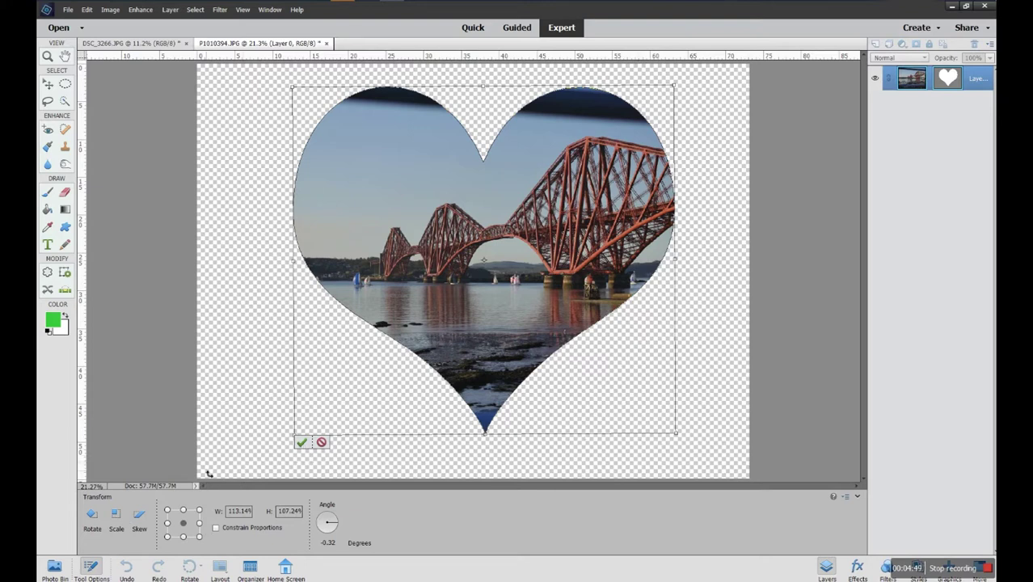
Step: Skew the heart cutout vertically, slanting its sides until the transform angle is 20.08 degrees
{"action": "left_click", "coordinate": [141, 515]}
{"action": "left_click_drag", "start_coordinate": [296, 266], "coordinate": [444, 308]}
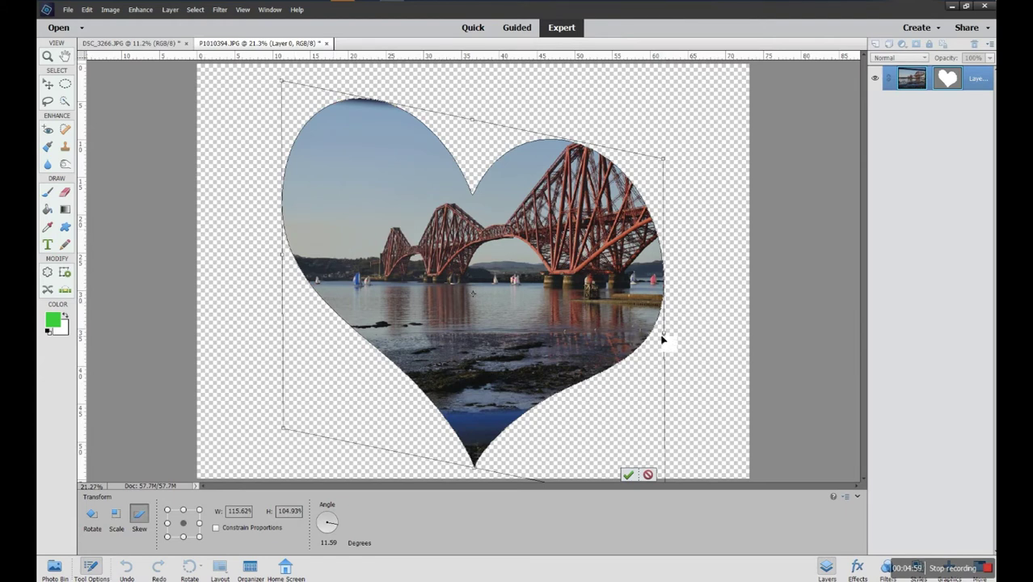
{"action": "left_click_drag", "start_coordinate": [663, 339], "coordinate": [570, 316]}
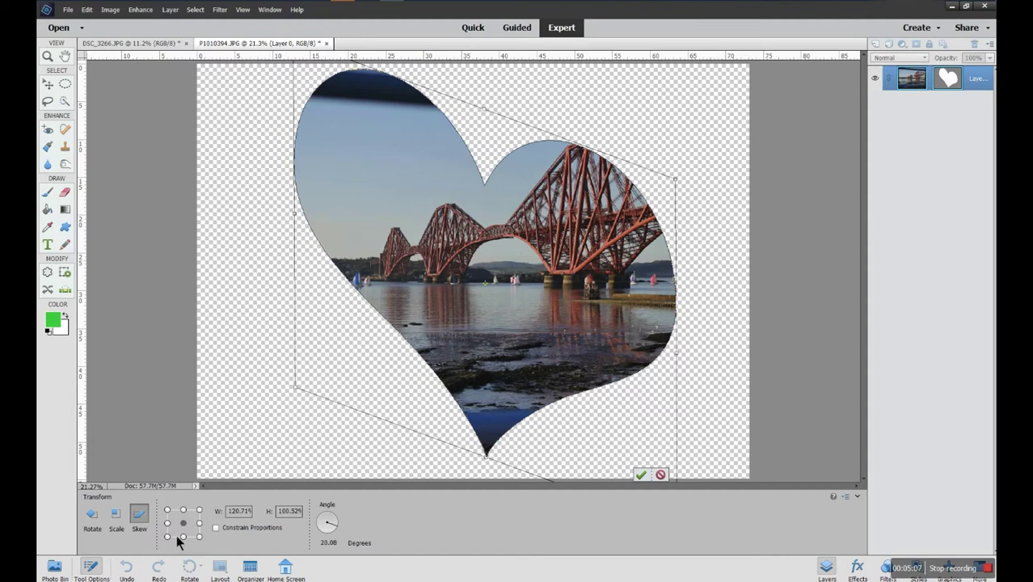
Step: Rotate the skewed heart to 10.82 degrees, and discard the cutout to restore the full bridge photo
{"action": "left_click", "coordinate": [90, 521]}
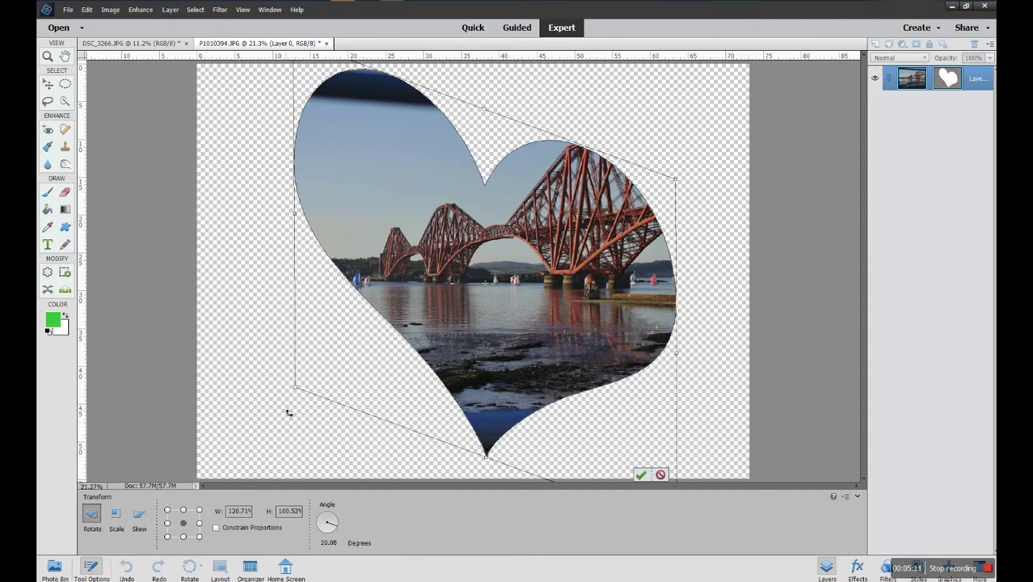
{"action": "left_click_drag", "start_coordinate": [301, 400], "coordinate": [284, 431]}
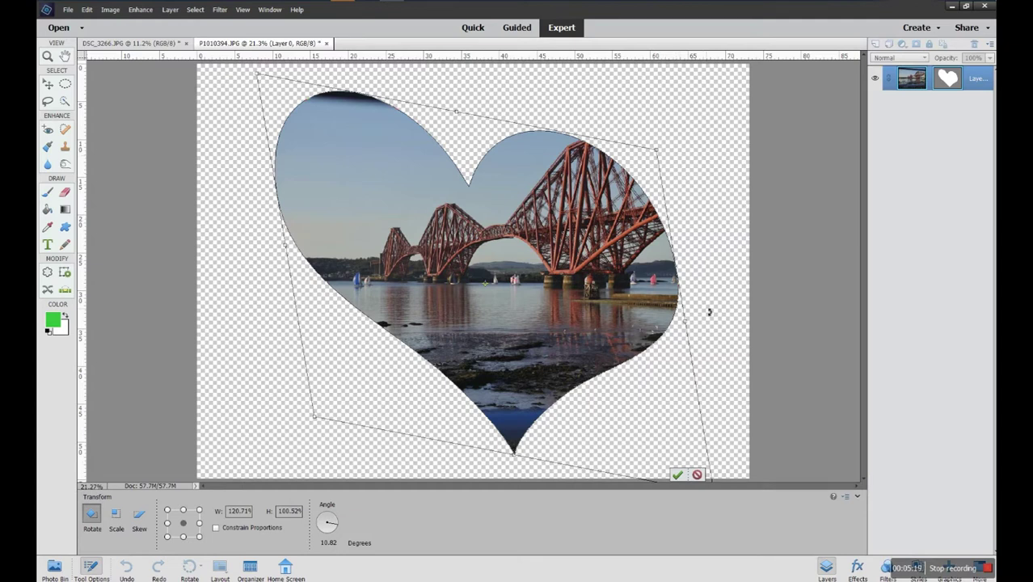
{"action": "left_click", "coordinate": [697, 474]}
{"action": "key", "text": "ctrl+z"}
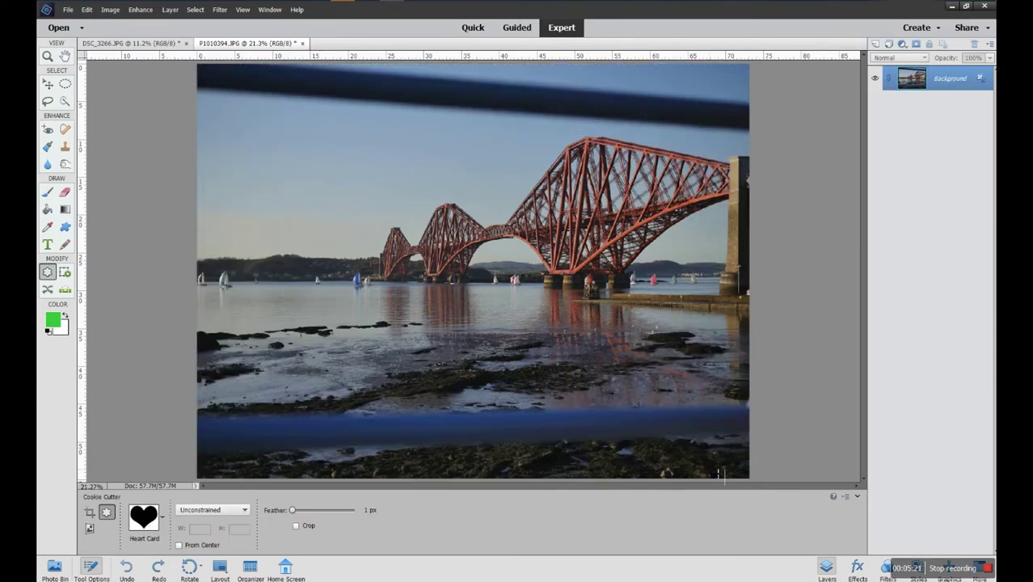
Step: Cut a new heart over the bridge, tilt it to -3.79 degrees and scale it proportionally to 93.42%
{"action": "left_click_drag", "start_coordinate": [276, 141], "coordinate": [633, 418]}
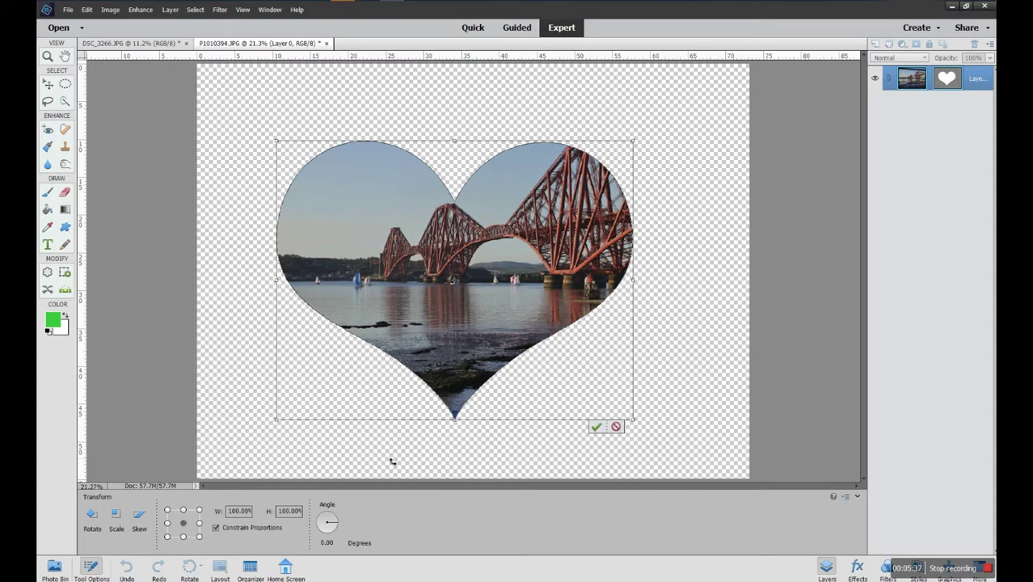
{"action": "left_click_drag", "start_coordinate": [639, 426], "coordinate": [510, 323]}
{"action": "left_click_drag", "start_coordinate": [389, 268], "coordinate": [459, 295]}
{"action": "left_click_drag", "start_coordinate": [344, 355], "coordinate": [279, 417]}
{"action": "left_click_drag", "start_coordinate": [454, 272], "coordinate": [487, 252]}
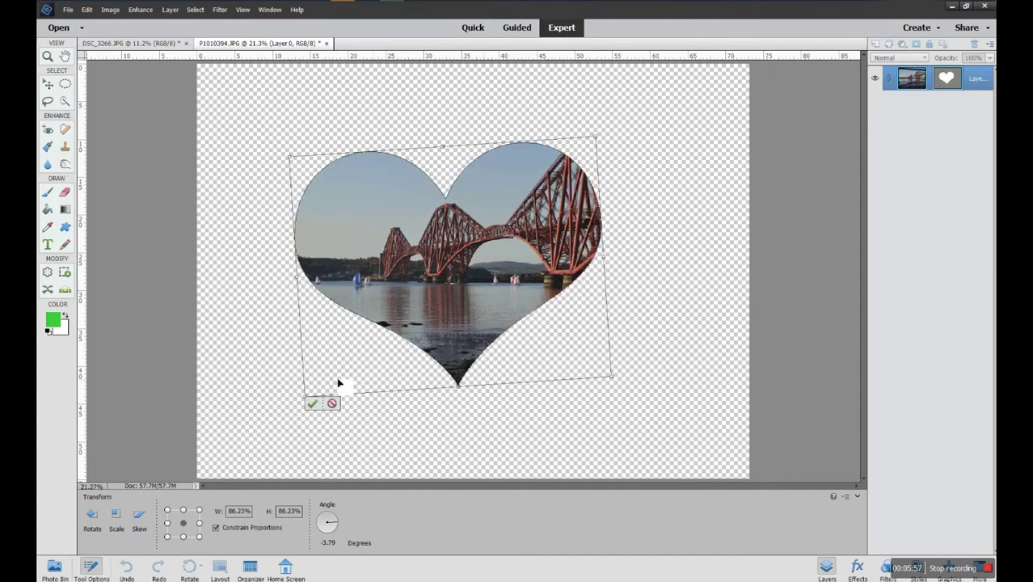
{"action": "left_click_drag", "start_coordinate": [619, 376], "coordinate": [637, 409]}
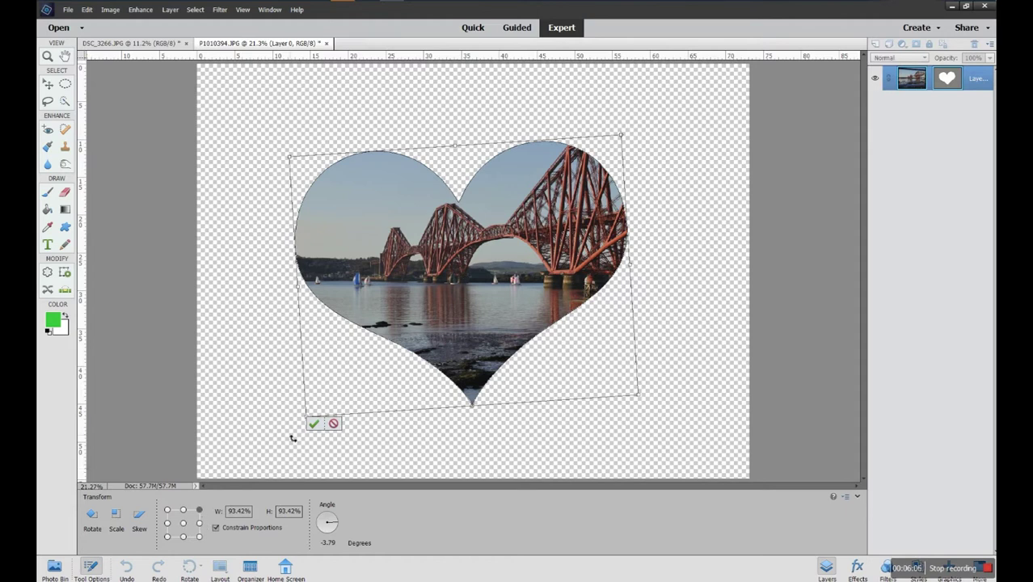
Step: Rotate the heart around the upper-right, middle-left and lower-right reference points in turn, finishing at -0.02 degrees
{"action": "left_click_drag", "start_coordinate": [298, 436], "coordinate": [206, 451]}
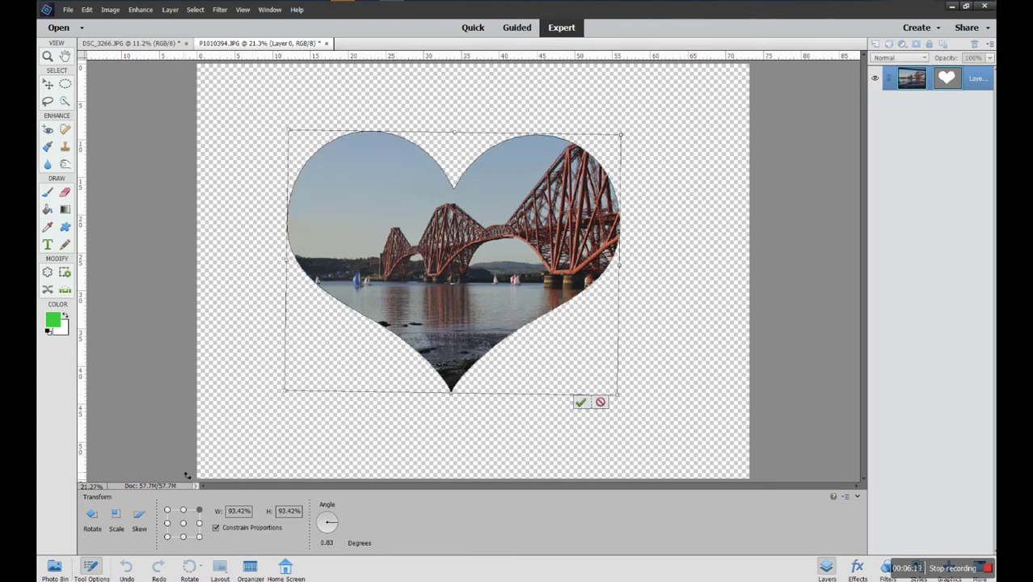
{"action": "left_click", "coordinate": [168, 523]}
{"action": "mouse_move", "coordinate": [628, 413]}
{"action": "left_mouse_down"}
{"action": "mouse_move", "coordinate": [652, 392]}
{"action": "mouse_move", "coordinate": [649, 415]}
{"action": "left_mouse_up"}
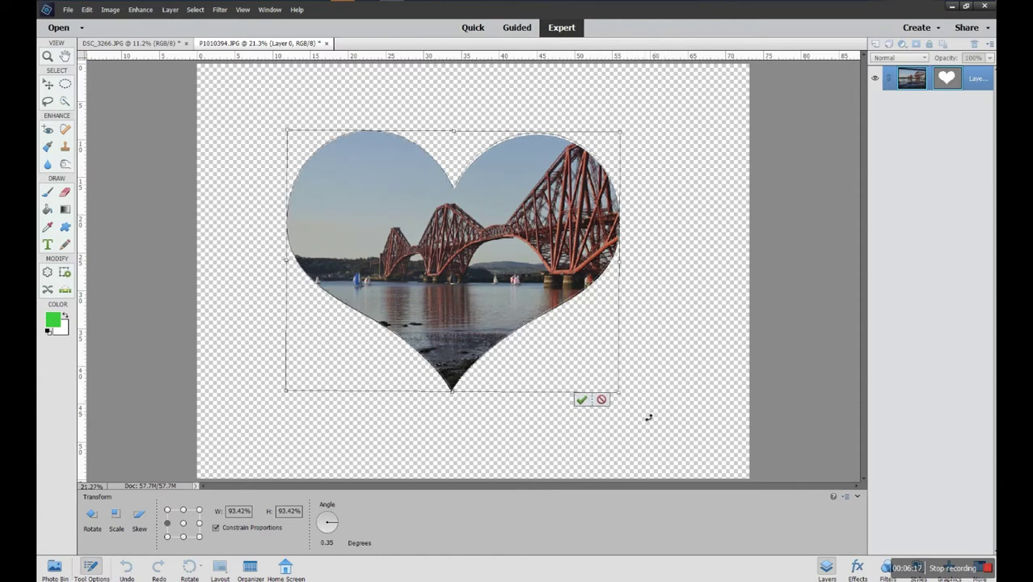
{"action": "left_click_drag", "start_coordinate": [282, 420], "coordinate": [259, 436]}
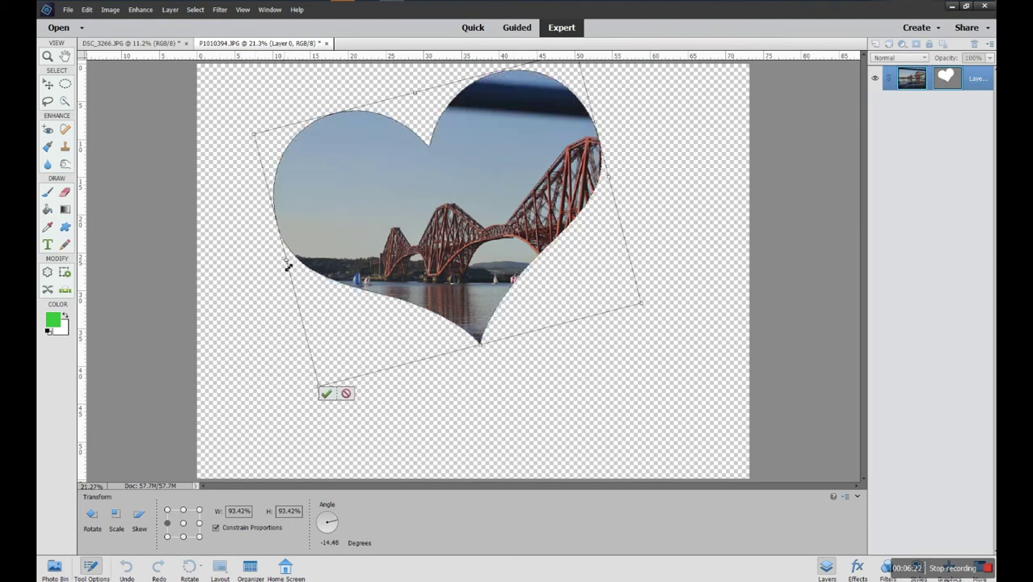
{"action": "left_click_drag", "start_coordinate": [693, 322], "coordinate": [624, 393]}
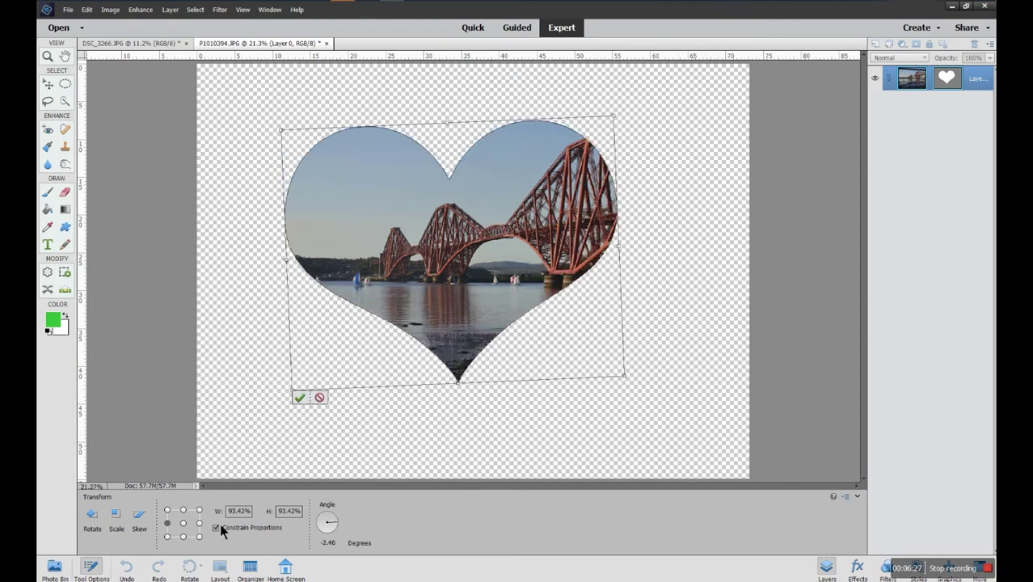
{"action": "mouse_move", "coordinate": [285, 116]}
{"action": "left_mouse_down"}
{"action": "mouse_move", "coordinate": [249, 148]}
{"action": "mouse_move", "coordinate": [245, 185]}
{"action": "mouse_move", "coordinate": [376, 92]}
{"action": "mouse_move", "coordinate": [479, 106]}
{"action": "mouse_move", "coordinate": [436, 101]}
{"action": "mouse_move", "coordinate": [247, 215]}
{"action": "mouse_move", "coordinate": [288, 132]}
{"action": "mouse_move", "coordinate": [349, 91]}
{"action": "mouse_move", "coordinate": [263, 158]}
{"action": "mouse_move", "coordinate": [286, 118]}
{"action": "mouse_move", "coordinate": [261, 168]}
{"action": "mouse_move", "coordinate": [291, 110]}
{"action": "left_mouse_up"}
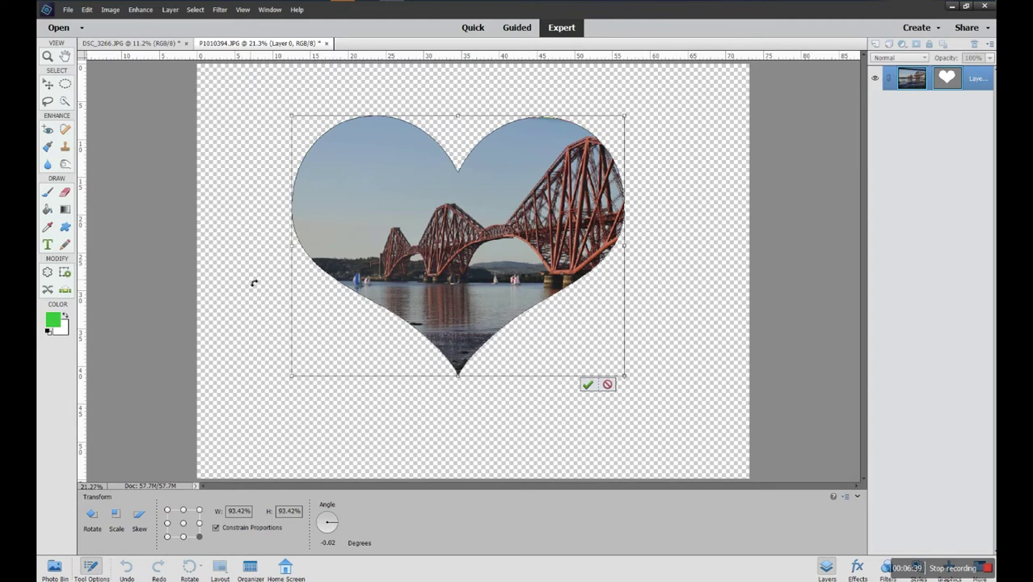
Step: Rotate the heart around its centre to -0.21 degrees, move it right over the bridge, and discard the cutout
{"action": "left_click", "coordinate": [183, 523]}
{"action": "left_click_drag", "start_coordinate": [255, 406], "coordinate": [265, 385]}
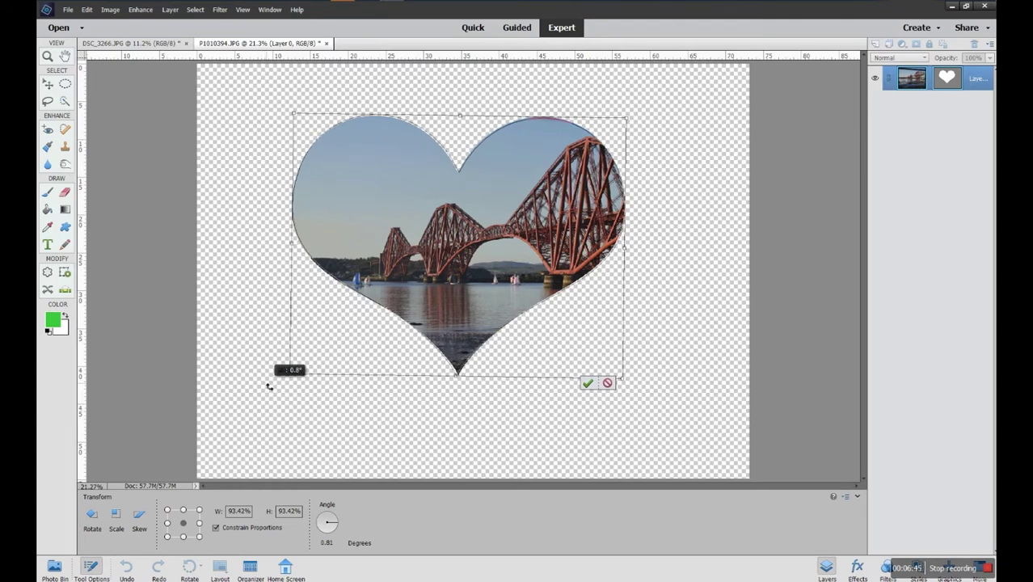
{"action": "left_click_drag", "start_coordinate": [269, 386], "coordinate": [263, 420]}
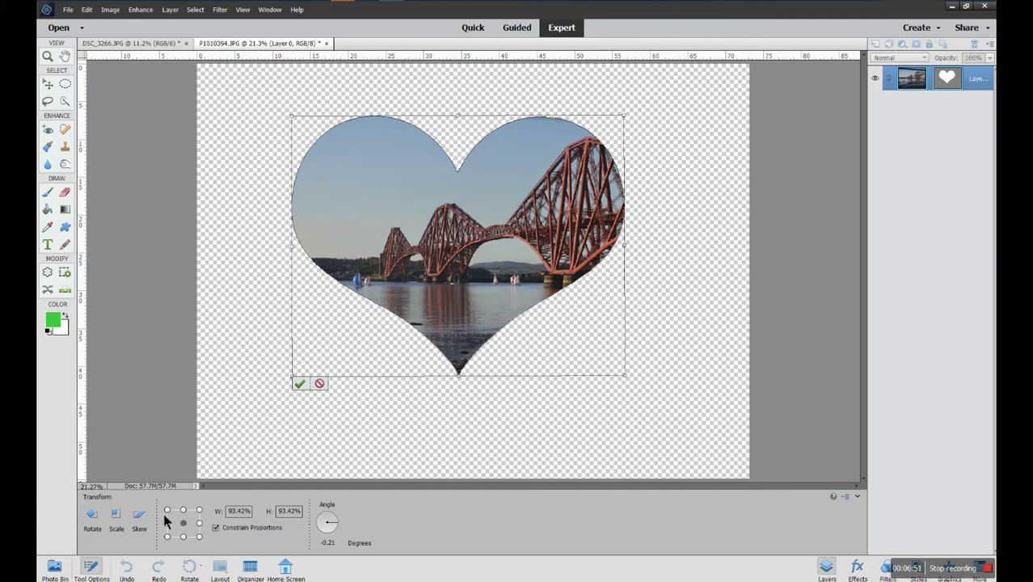
{"action": "left_click_drag", "start_coordinate": [482, 268], "coordinate": [532, 251]}
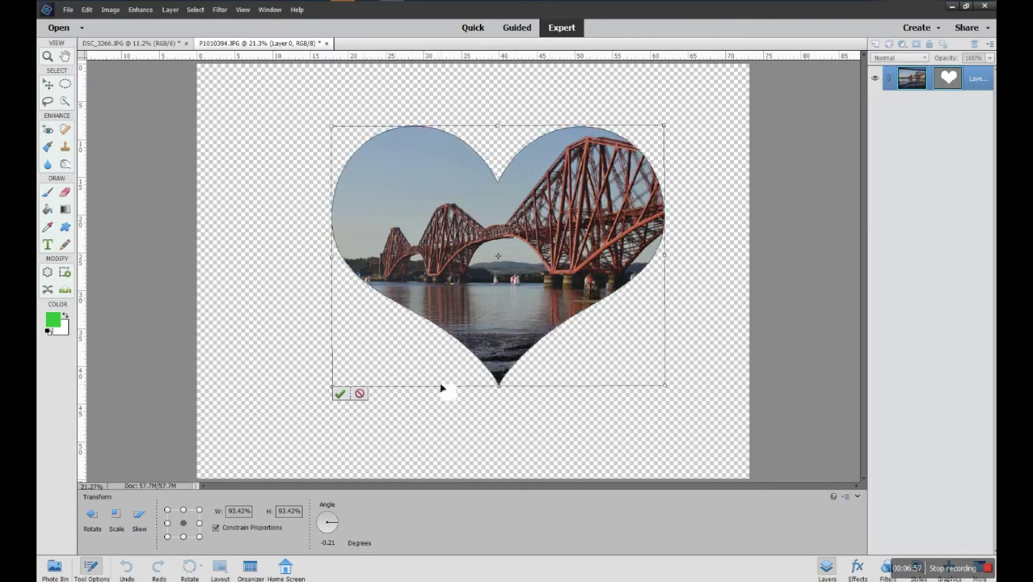
{"action": "left_click", "coordinate": [360, 395]}
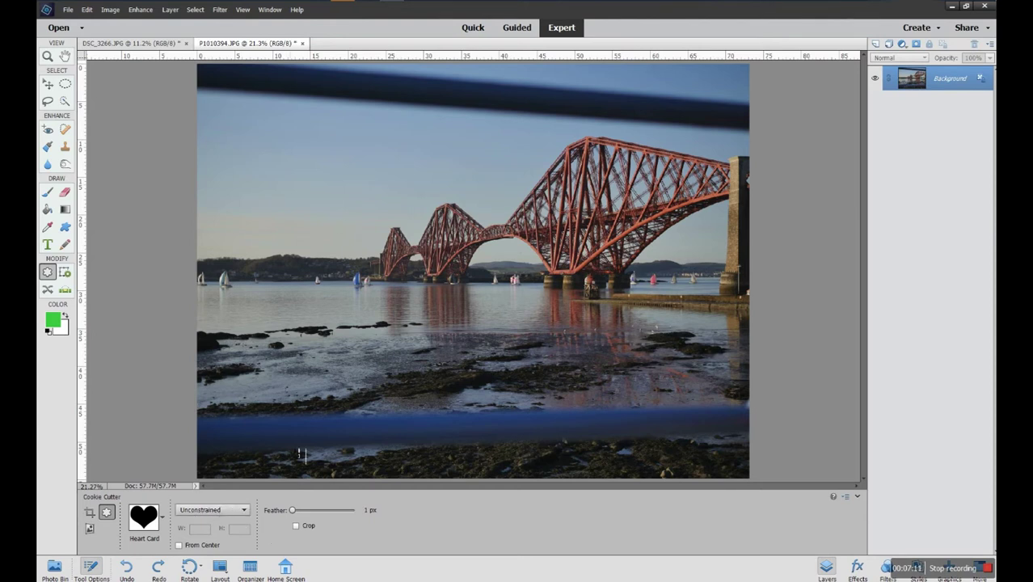
Step: Cut a wide, flattened heart across the bridge with unconstrained proportions, and discard it
{"action": "left_click_drag", "start_coordinate": [324, 213], "coordinate": [660, 353]}
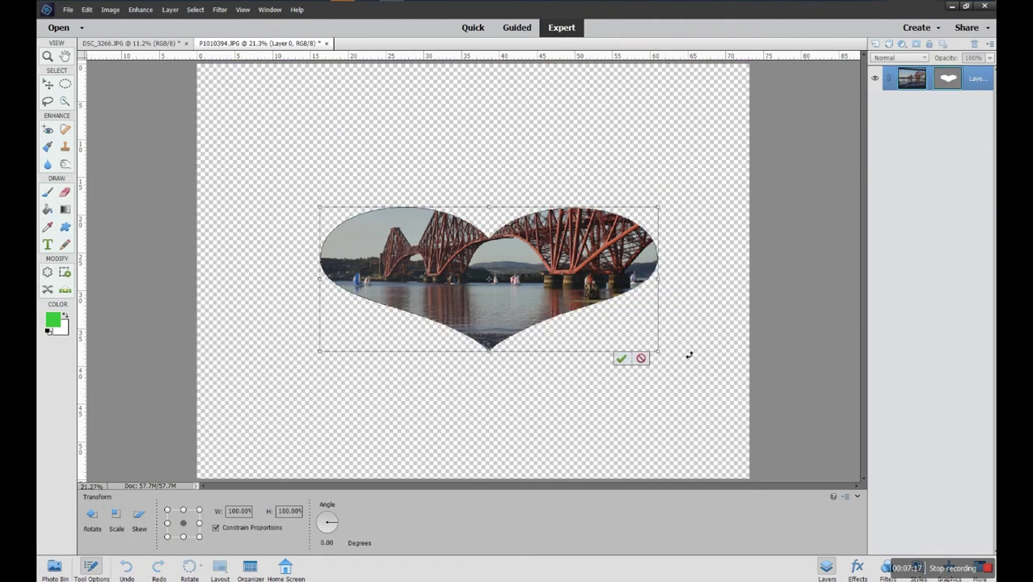
{"action": "left_click", "coordinate": [640, 359]}
Step: Set the Cookie Cutter to Fixed Size with a width of 10 in and a height of 8 in
{"action": "left_click", "coordinate": [241, 509]}
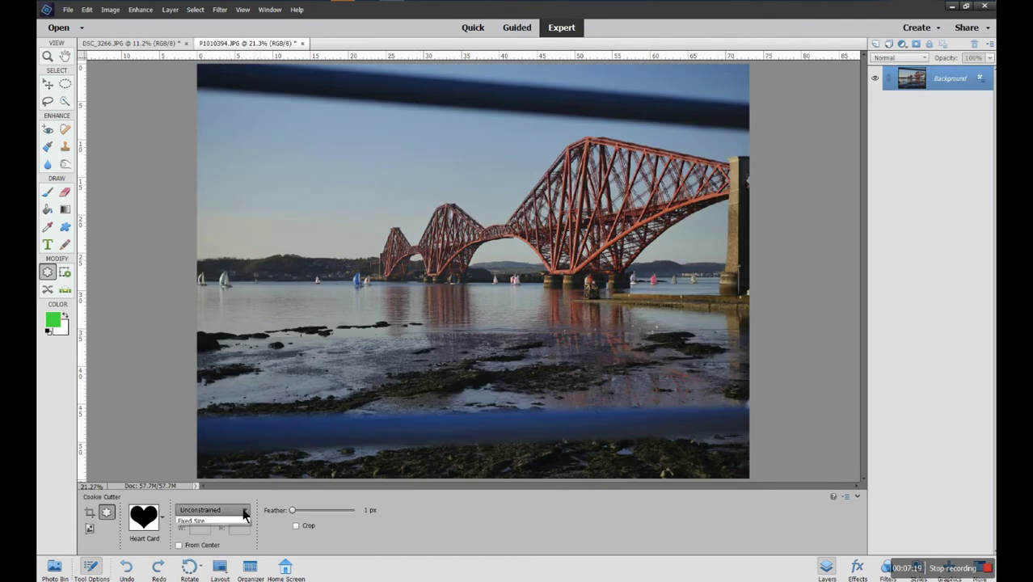
{"action": "left_click", "coordinate": [229, 543]}
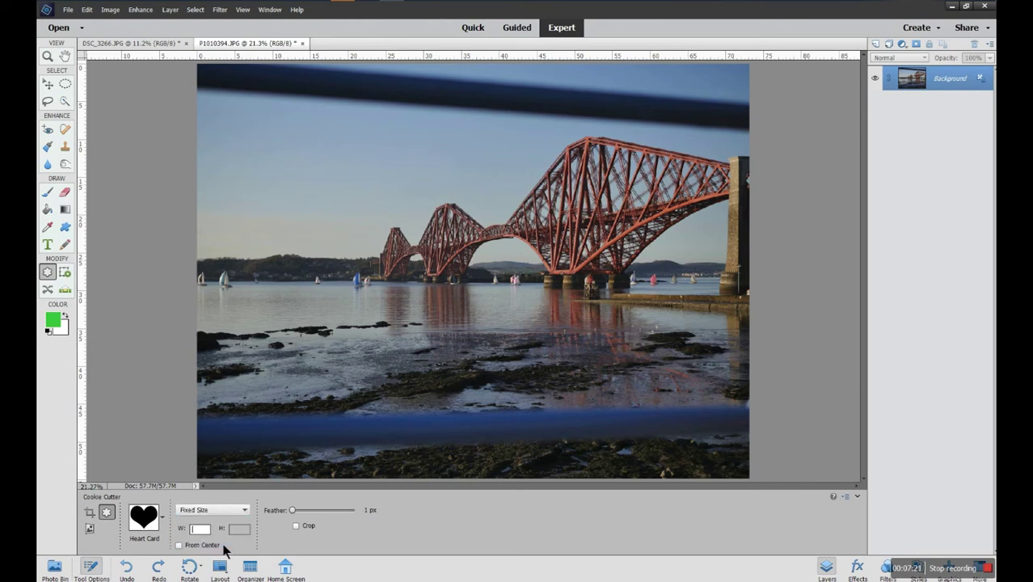
{"action": "left_click", "coordinate": [200, 529]}
{"action": "left_click", "coordinate": [240, 534]}
{"action": "type", "text": "8in"}
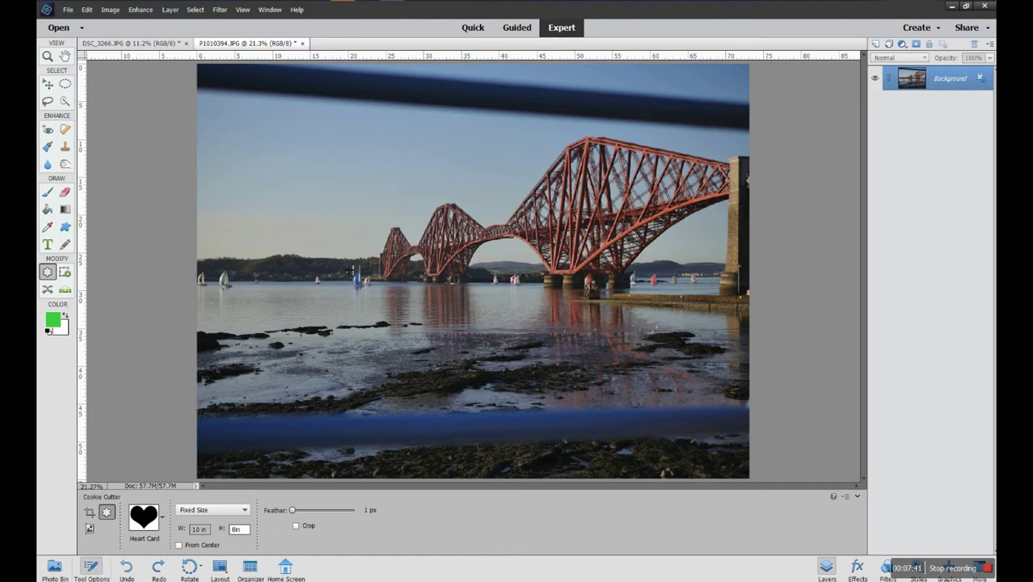
Step: Place the 10 by 8 in heart on the photo, move it right and slightly down over the bridge, and discard it
{"action": "left_click", "coordinate": [326, 194]}
{"action": "left_click", "coordinate": [326, 194]}
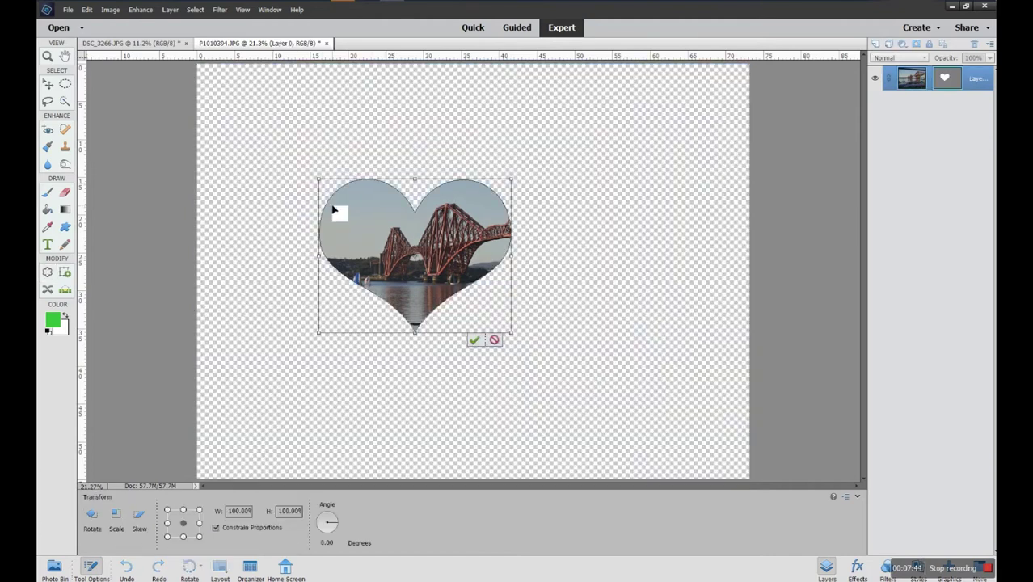
{"action": "left_click_drag", "start_coordinate": [445, 248], "coordinate": [497, 245]}
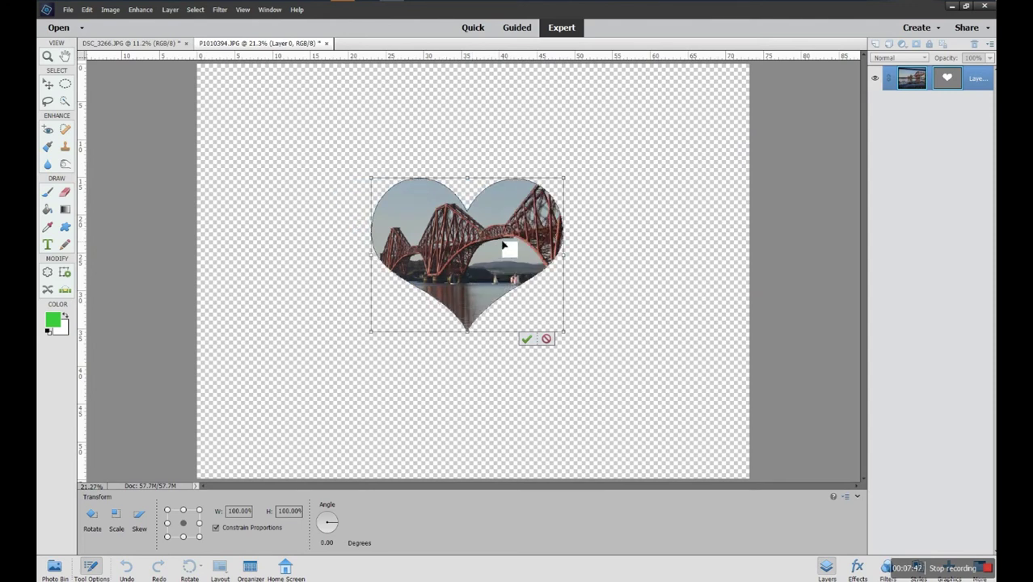
{"action": "left_click_drag", "start_coordinate": [473, 262], "coordinate": [472, 269]}
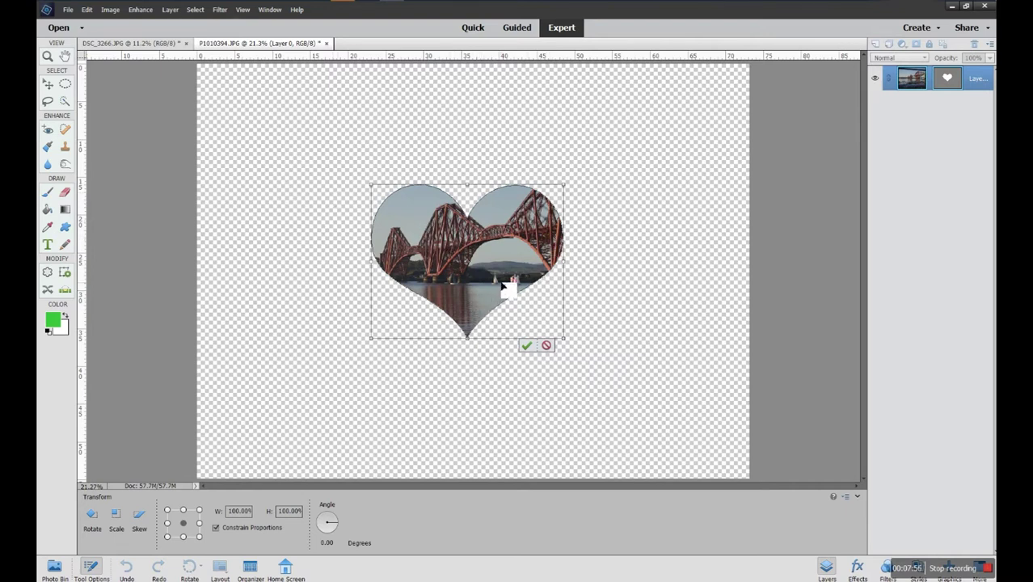
{"action": "left_click", "coordinate": [546, 346]}
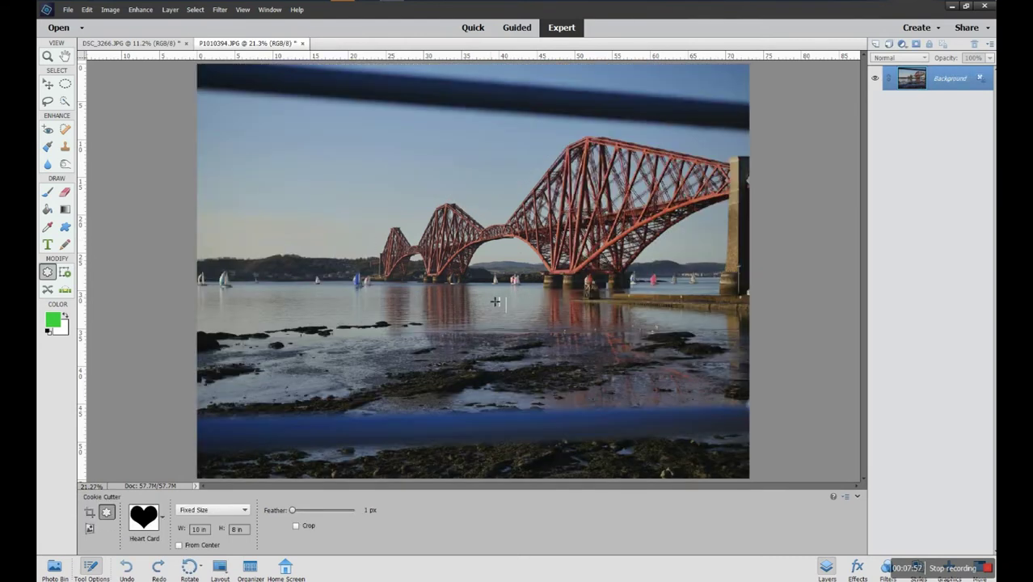
Step: Change the fixed size to a smaller portrait format, place that heart over the bridge's middle section, and discard it
{"action": "left_click", "coordinate": [200, 530]}
{"action": "left_click", "coordinate": [238, 530]}
{"action": "left_click", "coordinate": [368, 157]}
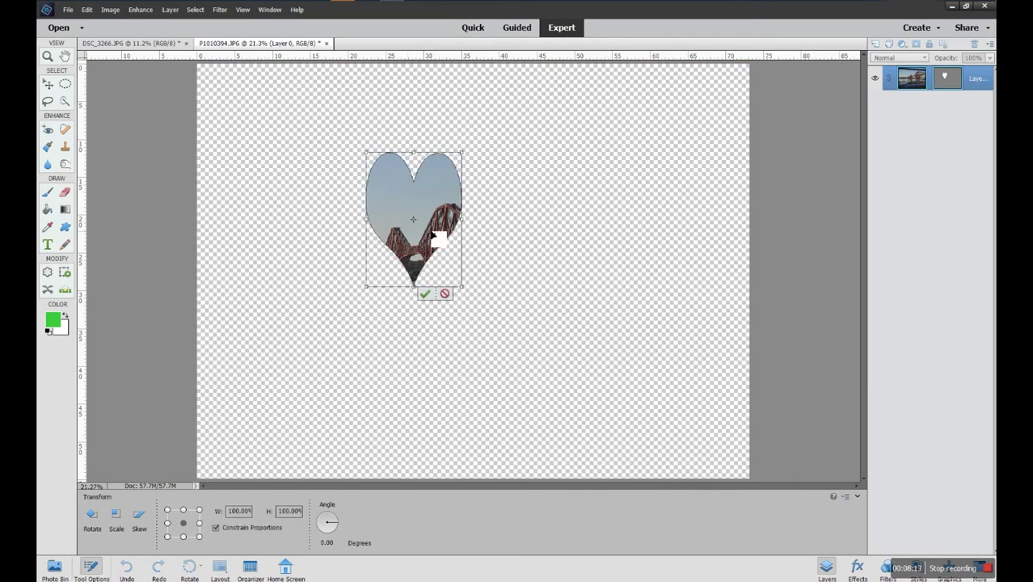
{"action": "left_click_drag", "start_coordinate": [437, 236], "coordinate": [489, 311]}
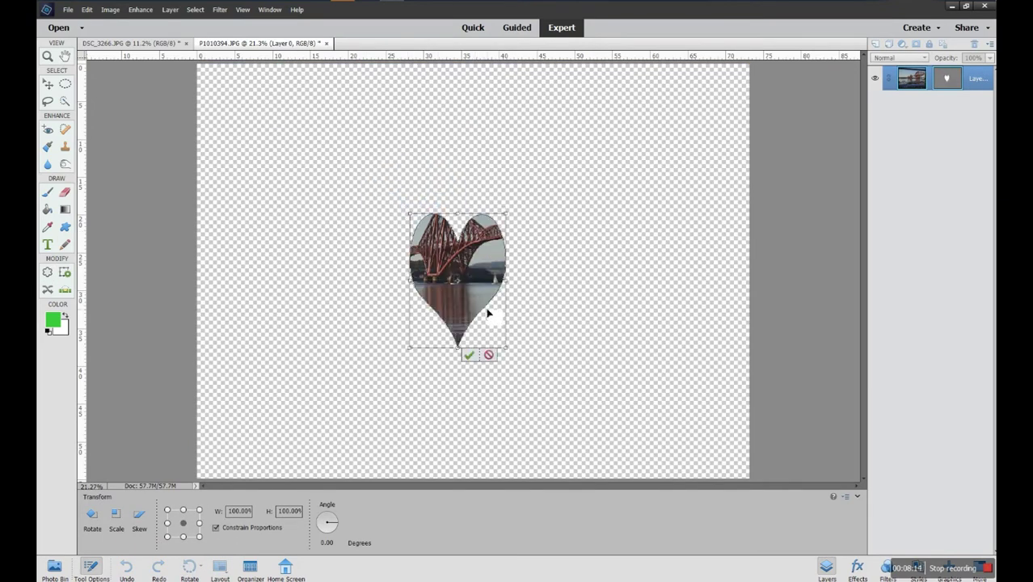
{"action": "left_click", "coordinate": [489, 355]}
Step: Set the Cookie Cutter's fixed size to 6 in wide by 4 in high
{"action": "left_click", "coordinate": [202, 533]}
{"action": "type", "text": "6"}
{"action": "left_click", "coordinate": [242, 531]}
{"action": "type", "text": "4in"}
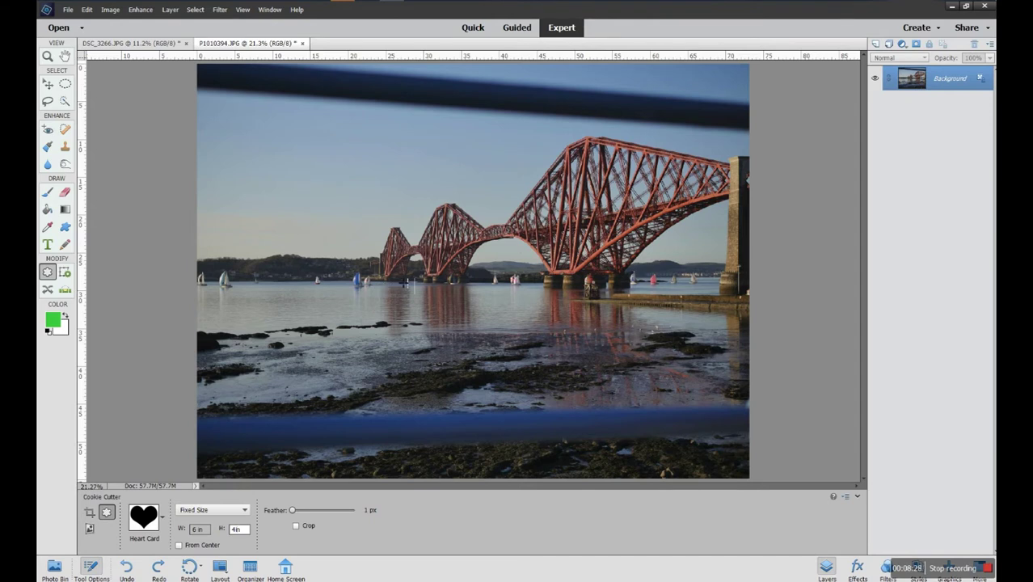
Step: Place the 6 by 4 in heart on the water, move it up onto the bridge towers, and discard it
{"action": "left_click_drag", "start_coordinate": [400, 279], "coordinate": [405, 316]}
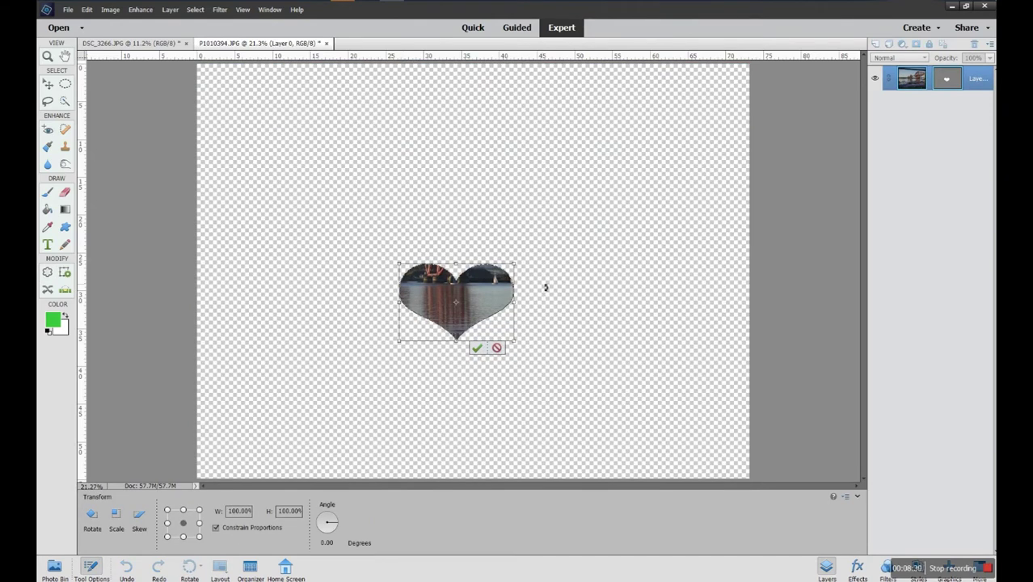
{"action": "left_click_drag", "start_coordinate": [491, 300], "coordinate": [477, 255]}
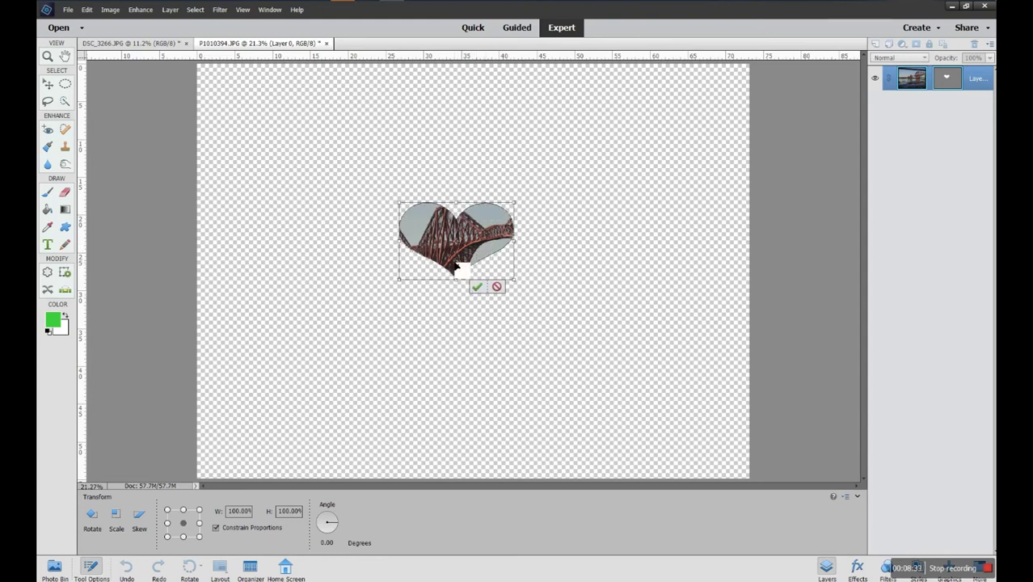
{"action": "left_click", "coordinate": [496, 288]}
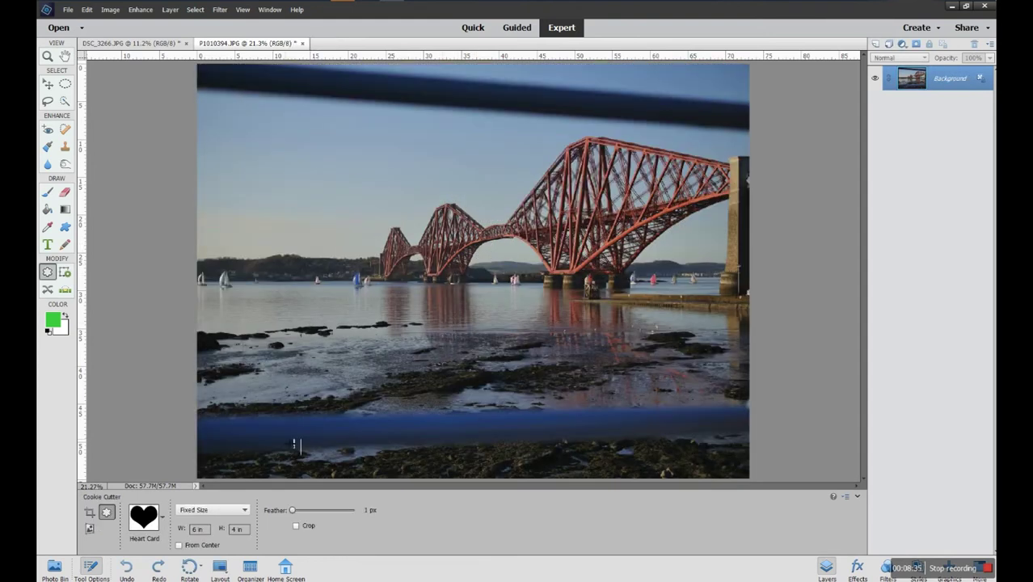
Step: Set the Cookie Cutter's shape size option back to Unconstrained
{"action": "left_click", "coordinate": [241, 510]}
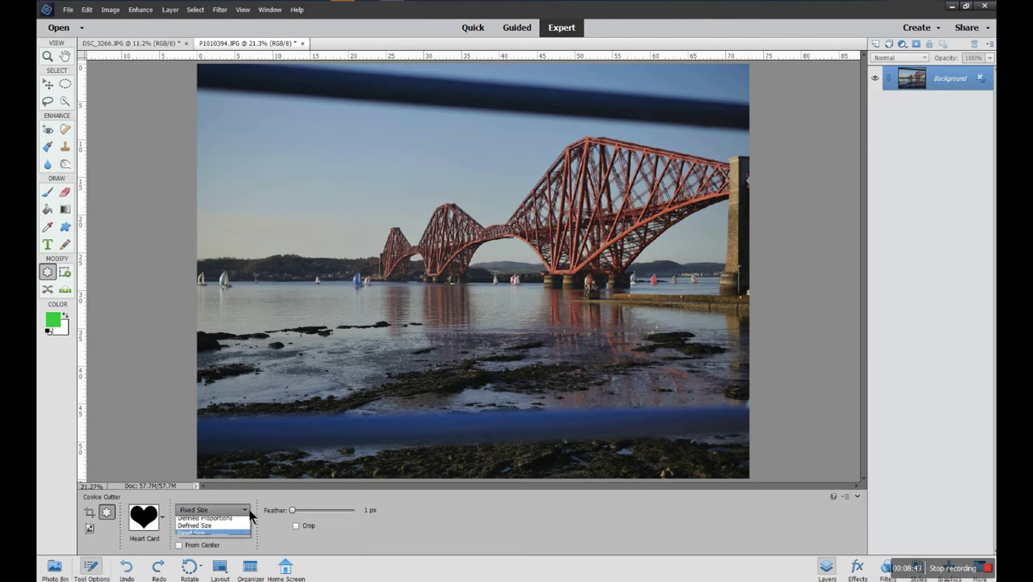
{"action": "left_click", "coordinate": [234, 522]}
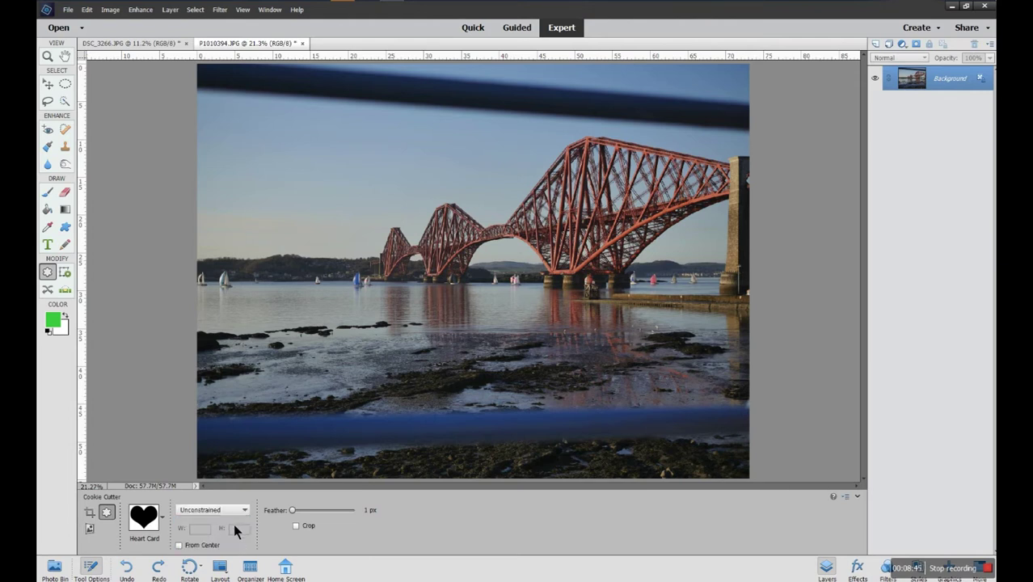
{"action": "left_click", "coordinate": [242, 509]}
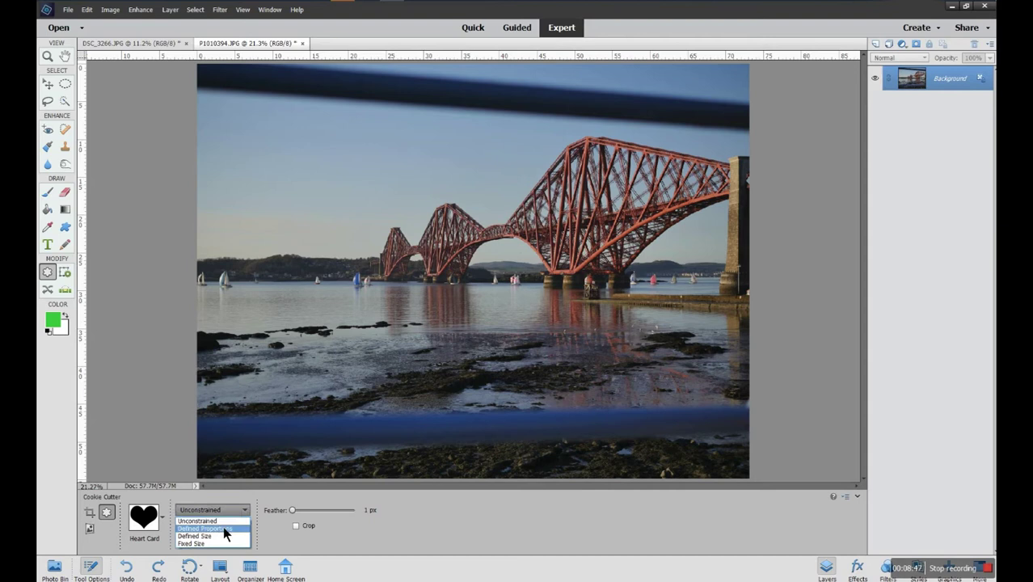
{"action": "left_click", "coordinate": [240, 520]}
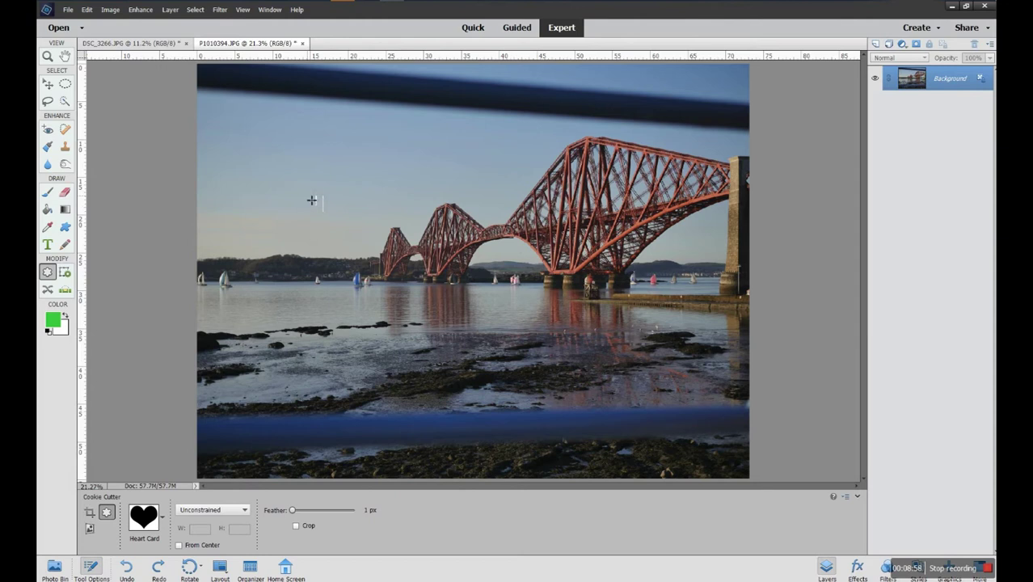
Step: Compare a heart drawn from its corner with one drawn using From Center over the bridge, discarding the trial shapes
{"action": "left_click_drag", "start_coordinate": [306, 197], "coordinate": [472, 326]}
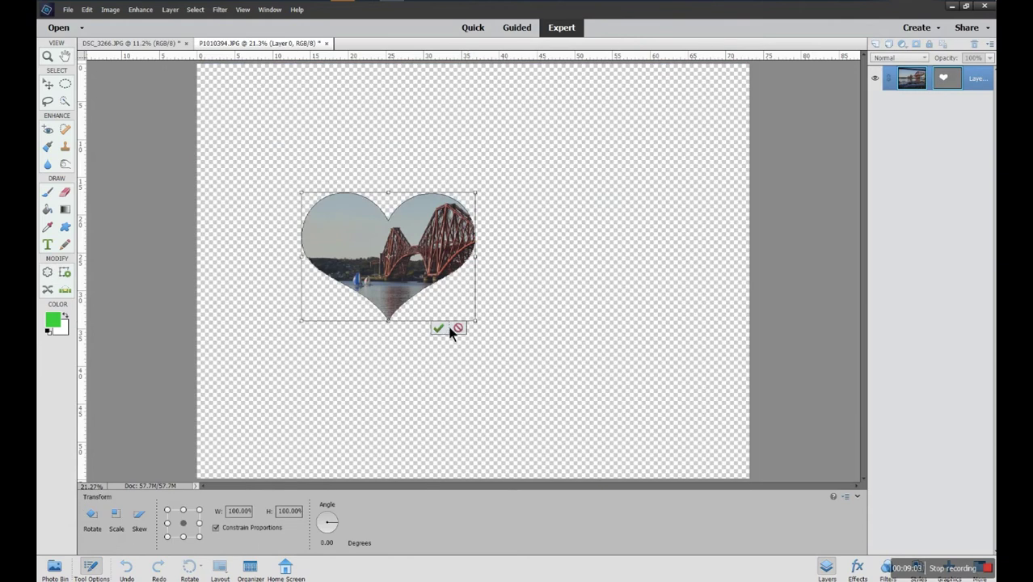
{"action": "left_click", "coordinate": [455, 329]}
{"action": "left_click", "coordinate": [180, 546]}
{"action": "left_click_drag", "start_coordinate": [311, 195], "coordinate": [393, 245]}
{"action": "left_click_drag", "start_coordinate": [334, 213], "coordinate": [460, 250]}
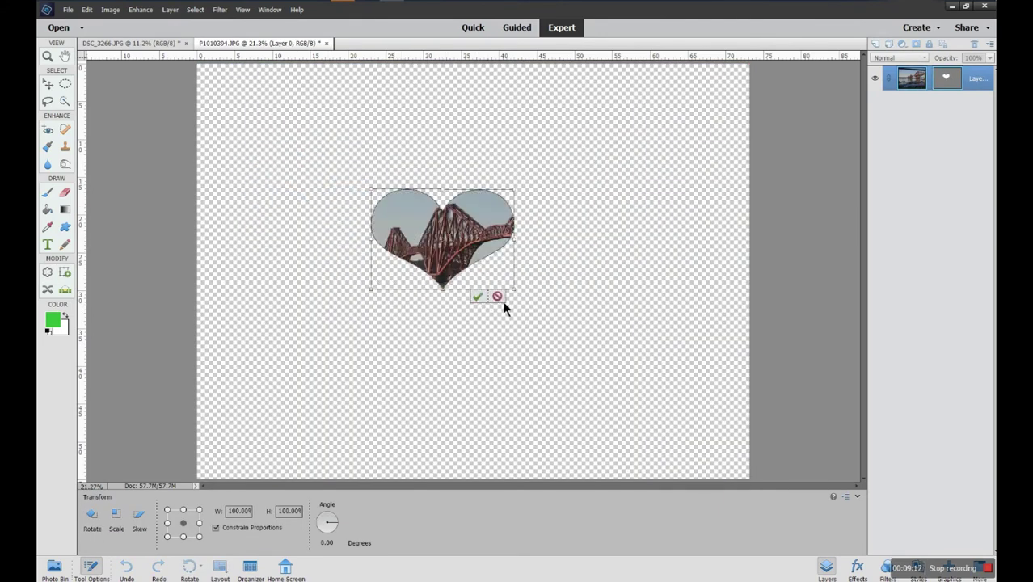
{"action": "left_click", "coordinate": [497, 296]}
{"action": "left_click_drag", "start_coordinate": [408, 217], "coordinate": [433, 230]}
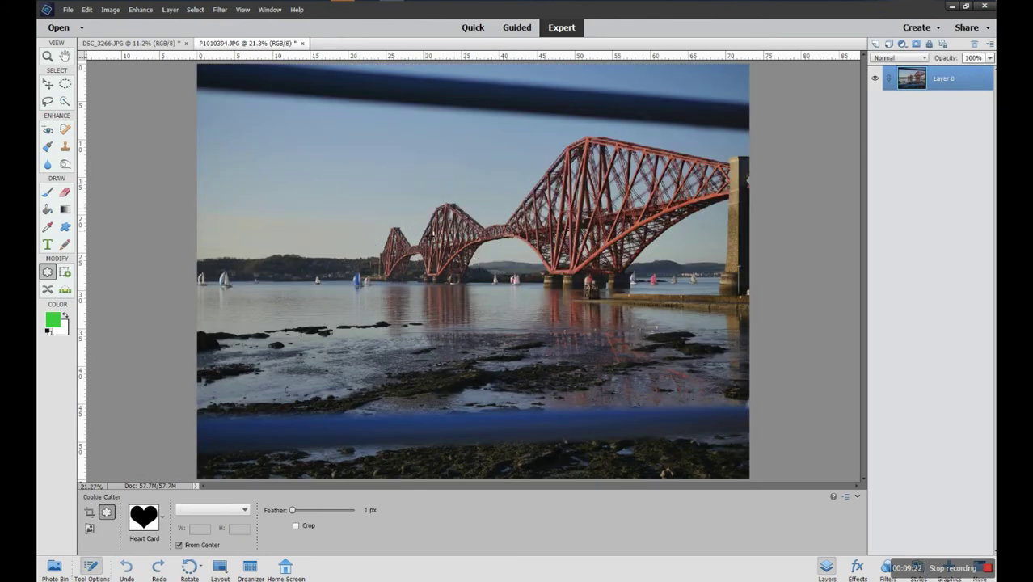
{"action": "left_click", "coordinate": [409, 241]}
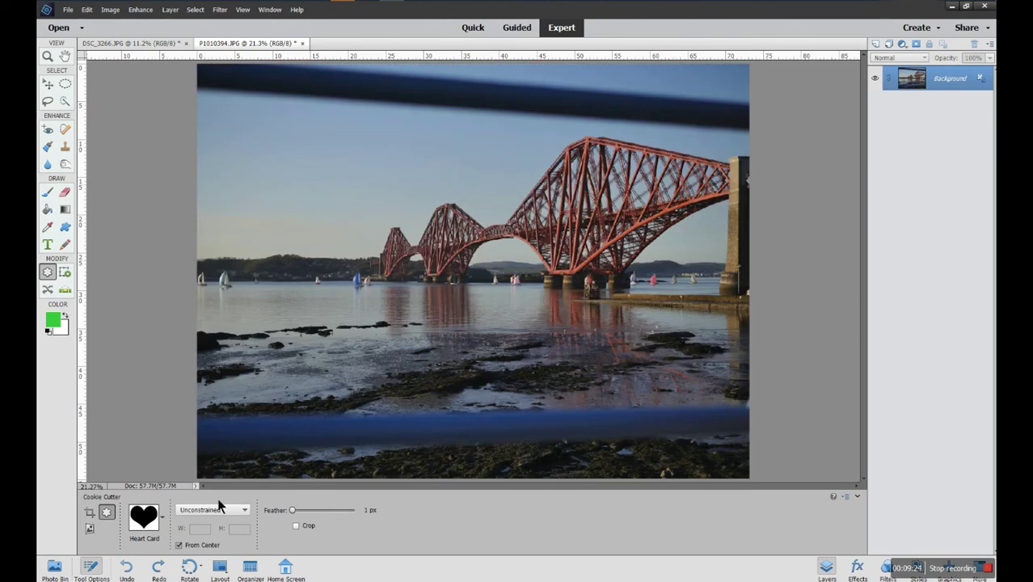
Step: Turn off From Center, draw a small and a large heart over the bridge, and discard both
{"action": "left_click", "coordinate": [179, 545]}
{"action": "left_click_drag", "start_coordinate": [363, 230], "coordinate": [457, 309]}
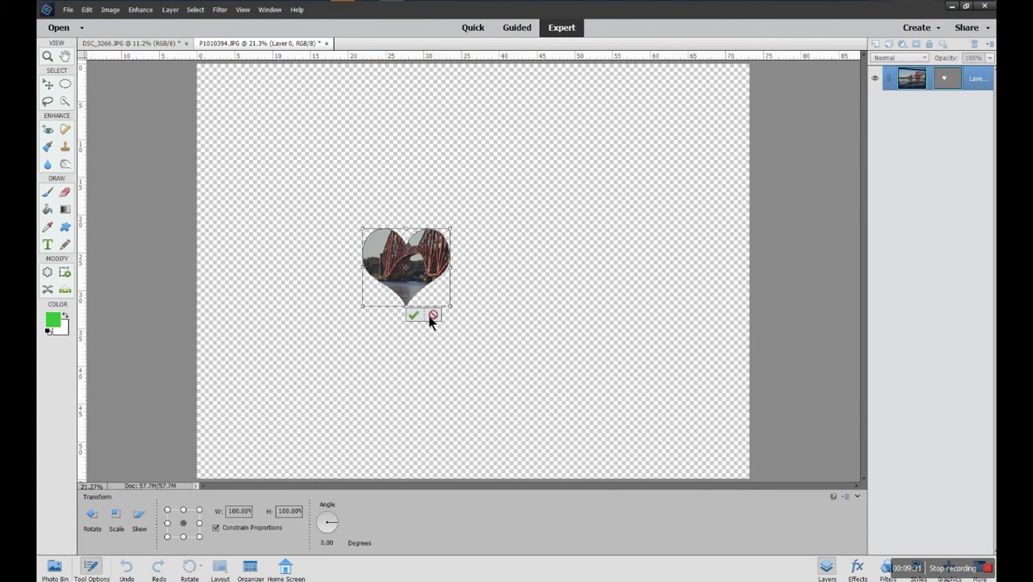
{"action": "left_click", "coordinate": [433, 316]}
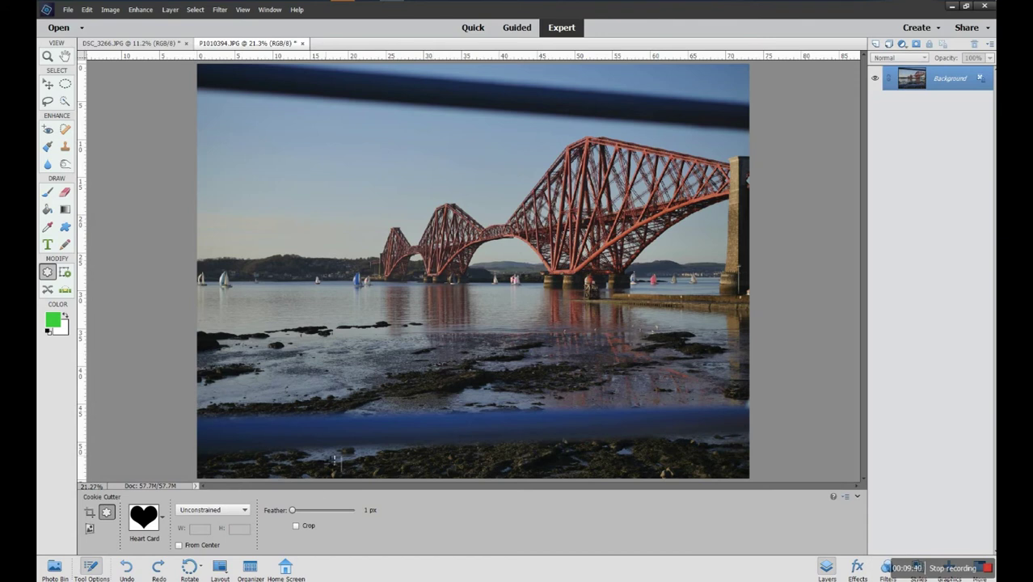
{"action": "left_click_drag", "start_coordinate": [324, 160], "coordinate": [572, 385]}
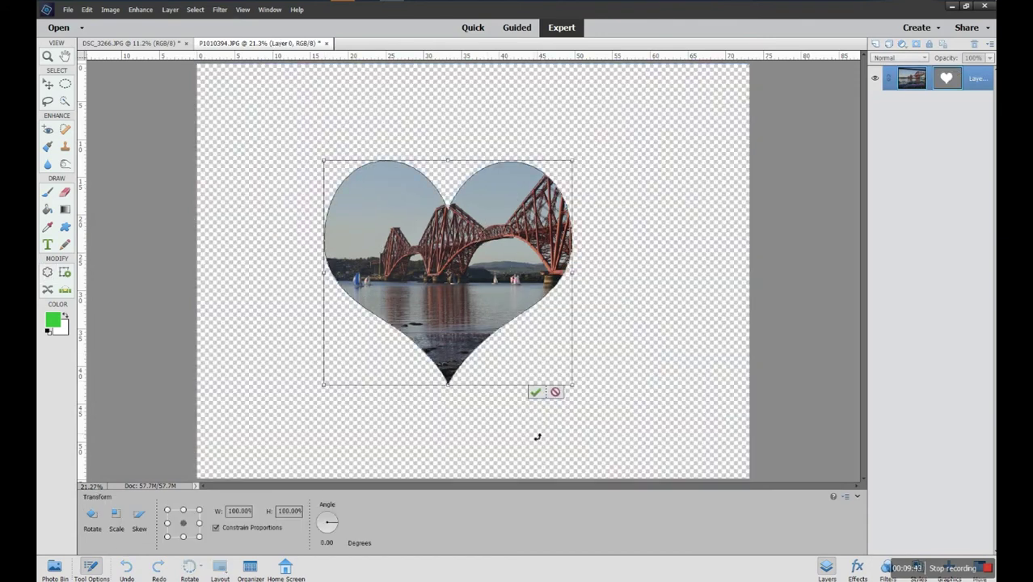
{"action": "left_click", "coordinate": [555, 392]}
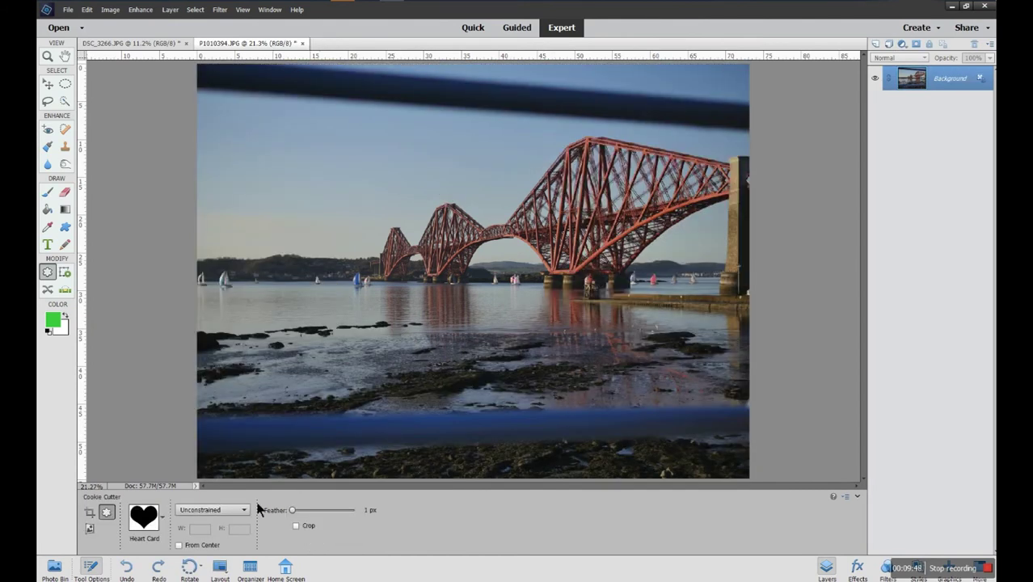
Step: Cut the photo into a sharp-edged heart around the bridge and water, and undo the cut
{"action": "left_click_drag", "start_coordinate": [356, 141], "coordinate": [588, 382]}
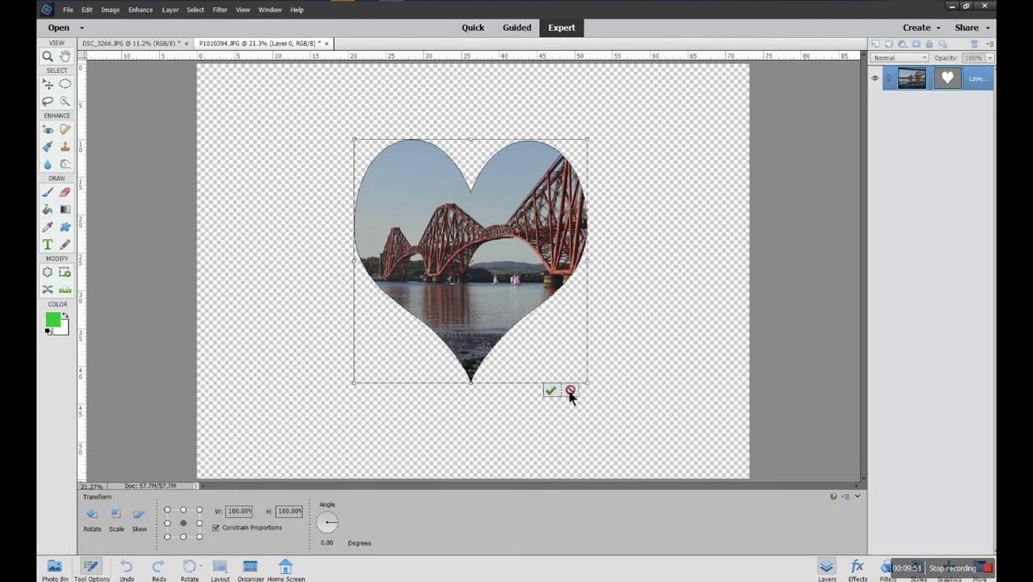
{"action": "left_click", "coordinate": [550, 390]}
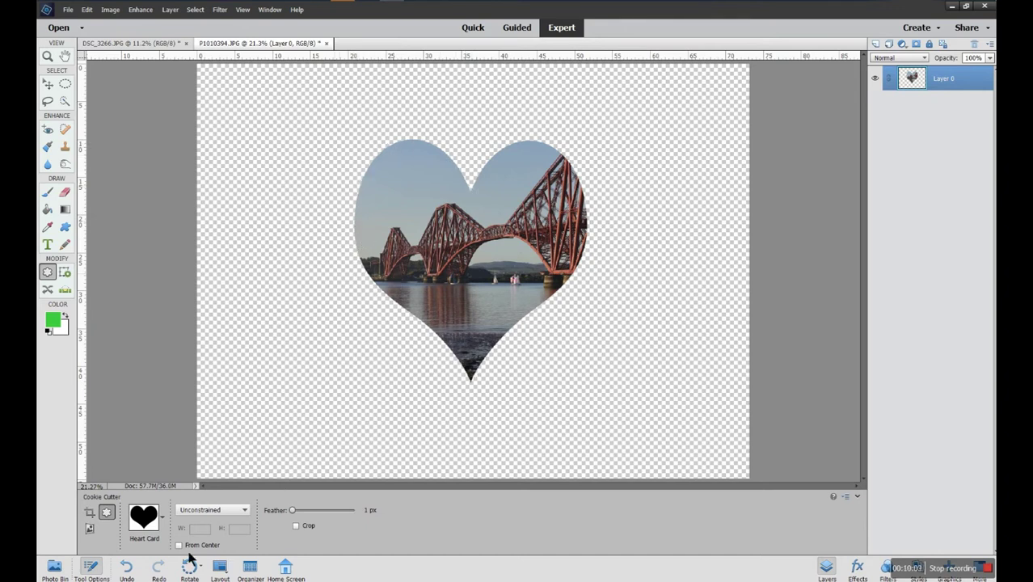
{"action": "left_click", "coordinate": [128, 569]}
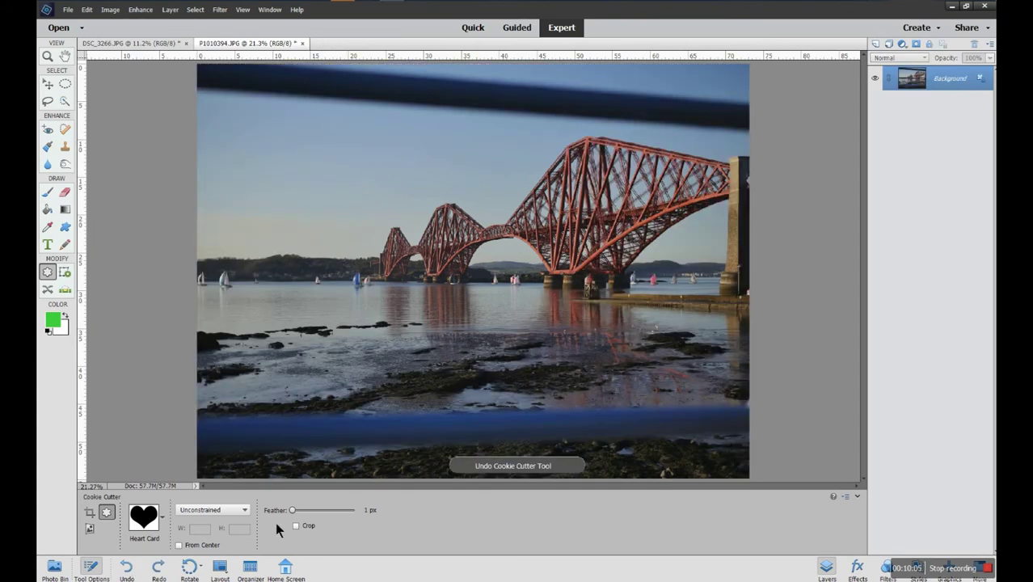
Step: Set the Cookie Cutter's feather to 170 px, cut a soft-edged heart around the bridge, and undo the cut
{"action": "left_click_drag", "start_coordinate": [293, 510], "coordinate": [321, 519]}
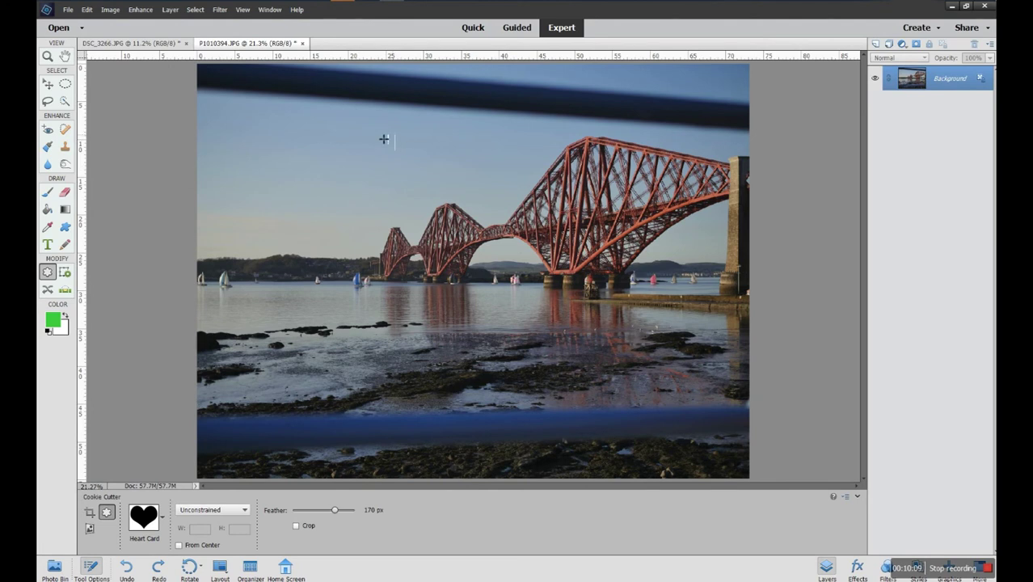
{"action": "left_click_drag", "start_coordinate": [355, 149], "coordinate": [630, 399]}
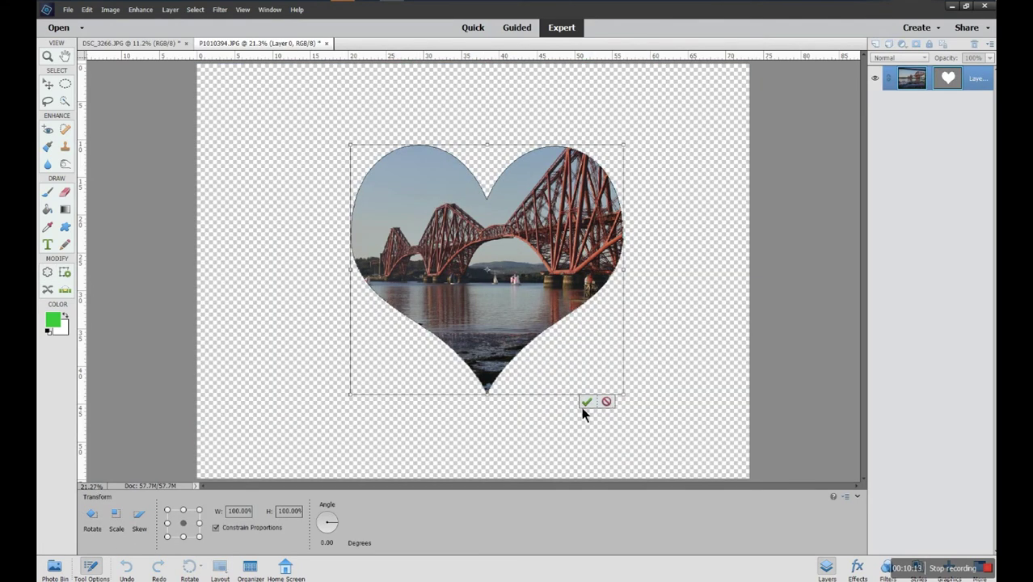
{"action": "left_click", "coordinate": [586, 402]}
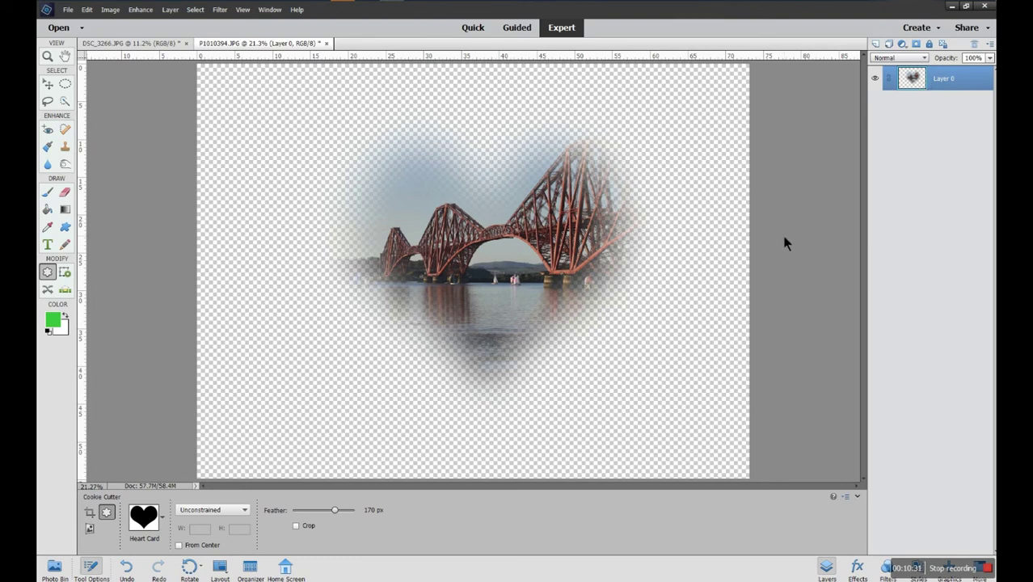
{"action": "left_click", "coordinate": [127, 568]}
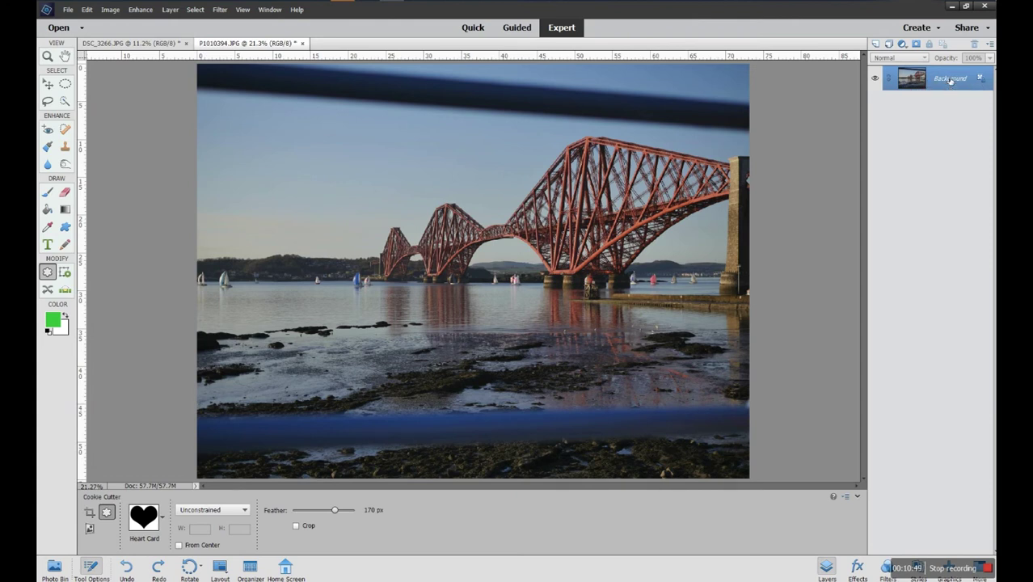
Step: Duplicate the Background layer as "Background copy" and hide the original Background layer
{"action": "right_click", "coordinate": [951, 79]}
{"action": "left_click", "coordinate": [946, 102]}
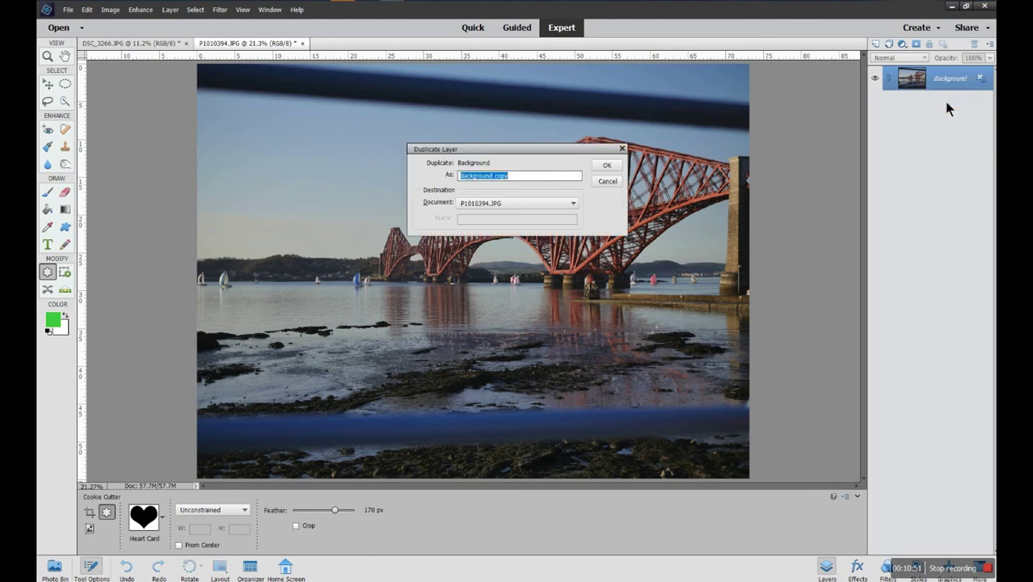
{"action": "left_click", "coordinate": [608, 166]}
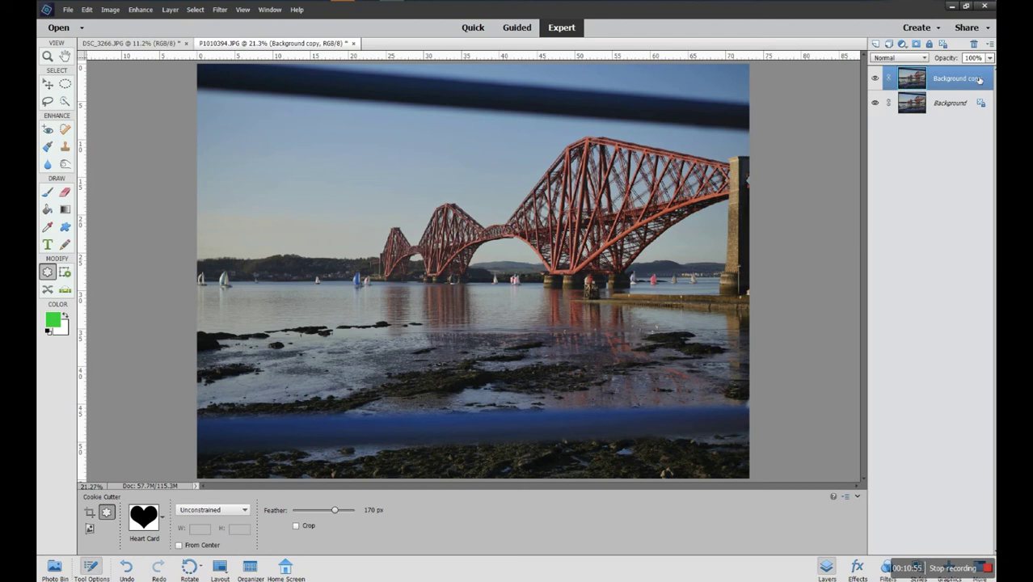
{"action": "left_click", "coordinate": [875, 103]}
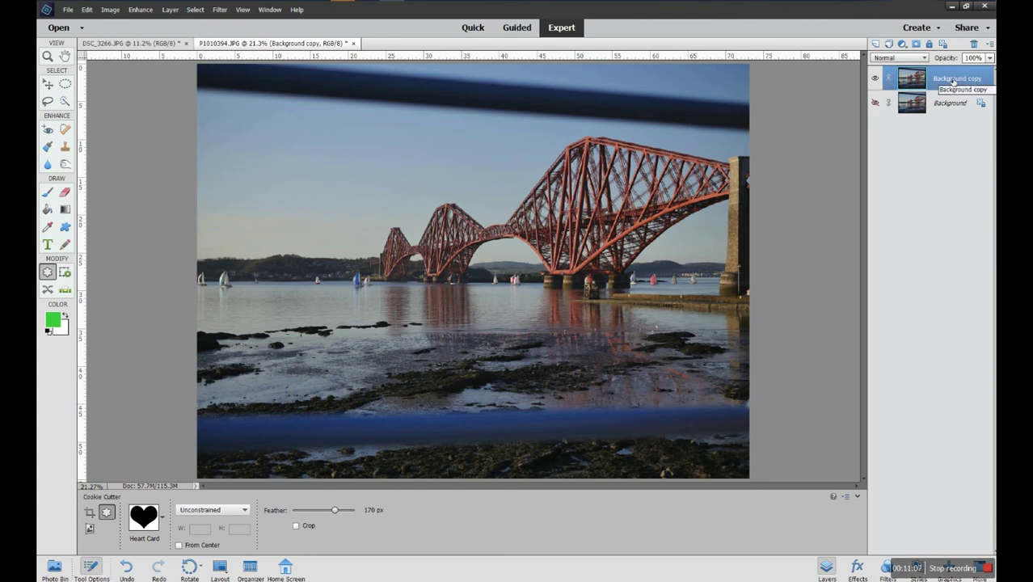
Step: Cut a heart with the 170 px feather from the Background copy layer and undo the cut
{"action": "left_click_drag", "start_coordinate": [343, 162], "coordinate": [591, 396]}
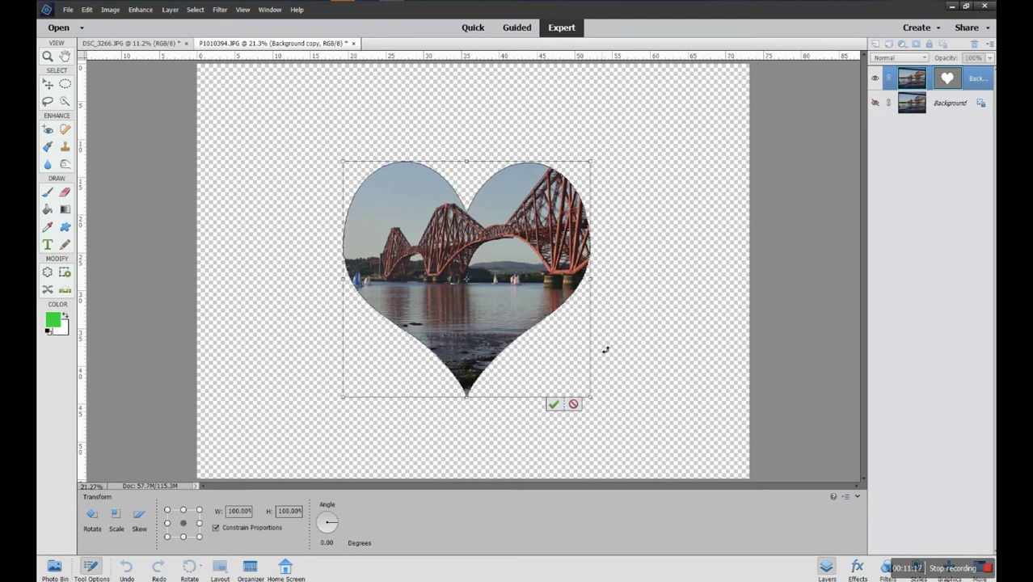
{"action": "left_click", "coordinate": [553, 406]}
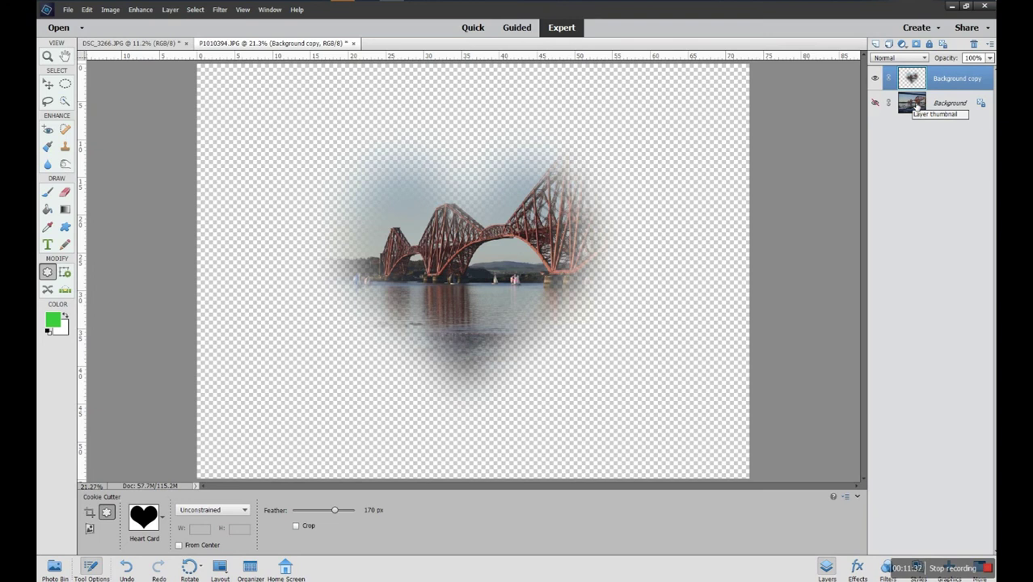
{"action": "left_click", "coordinate": [126, 569]}
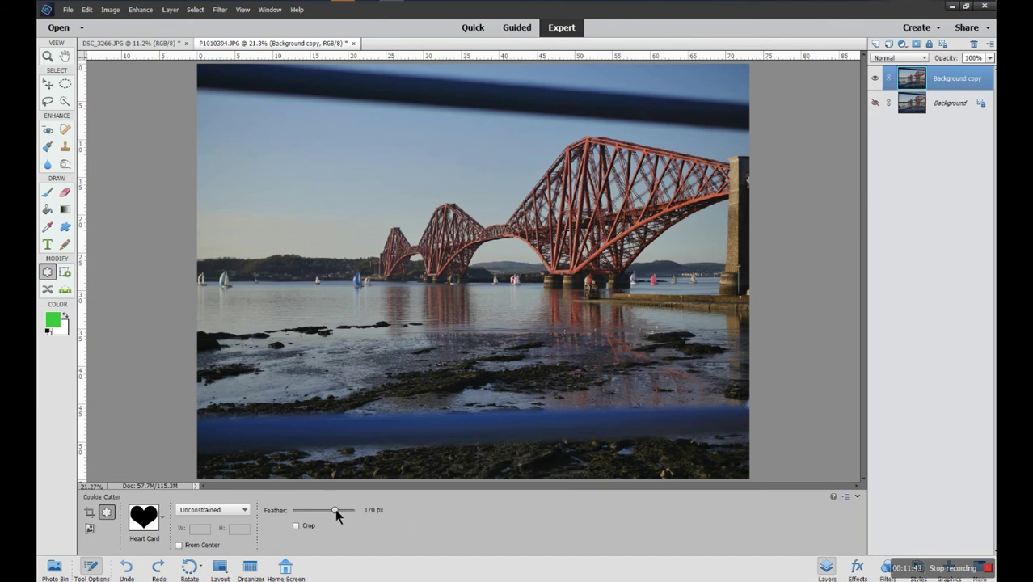
Step: Set the Cookie Cutter's feather to 1 px and look over the status bar's document information options
{"action": "left_click_drag", "start_coordinate": [315, 512], "coordinate": [294, 514]}
{"action": "left_click", "coordinate": [194, 485]}
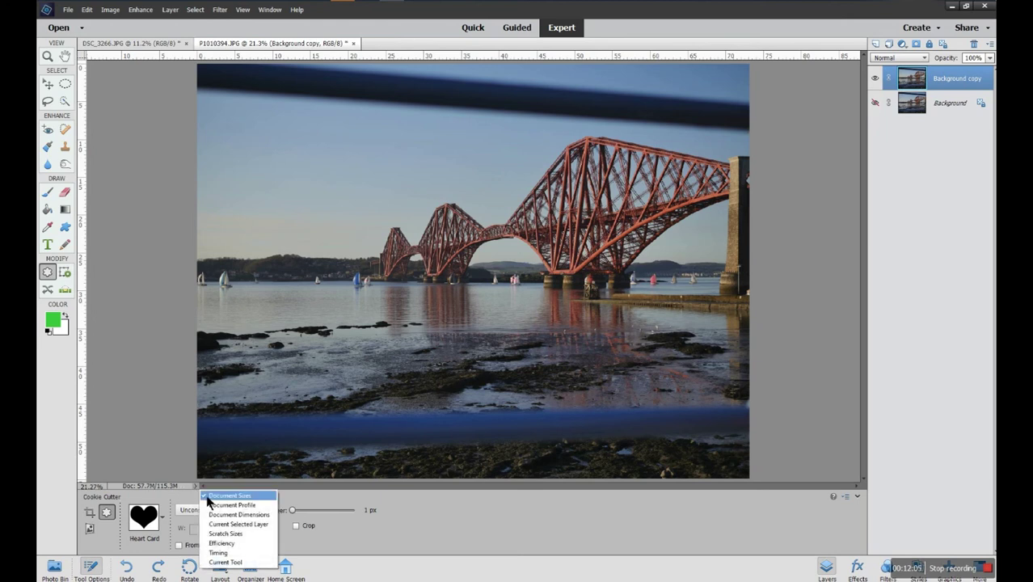
{"action": "left_click", "coordinate": [192, 489]}
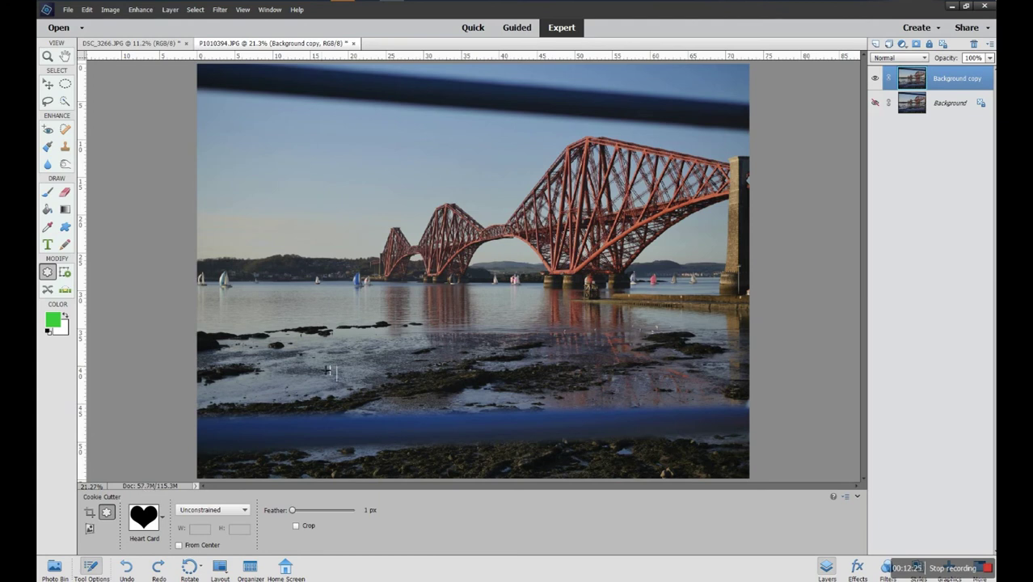
Step: Cut the Background copy layer into a heart with the 1 px feather, and undo the cut
{"action": "left_click_drag", "start_coordinate": [340, 145], "coordinate": [621, 388]}
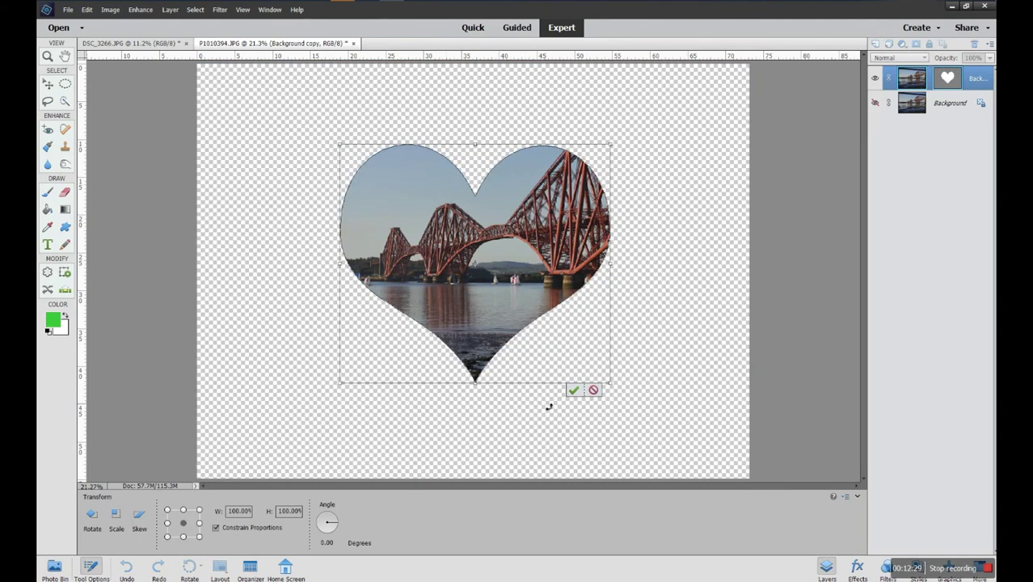
{"action": "left_click", "coordinate": [572, 392]}
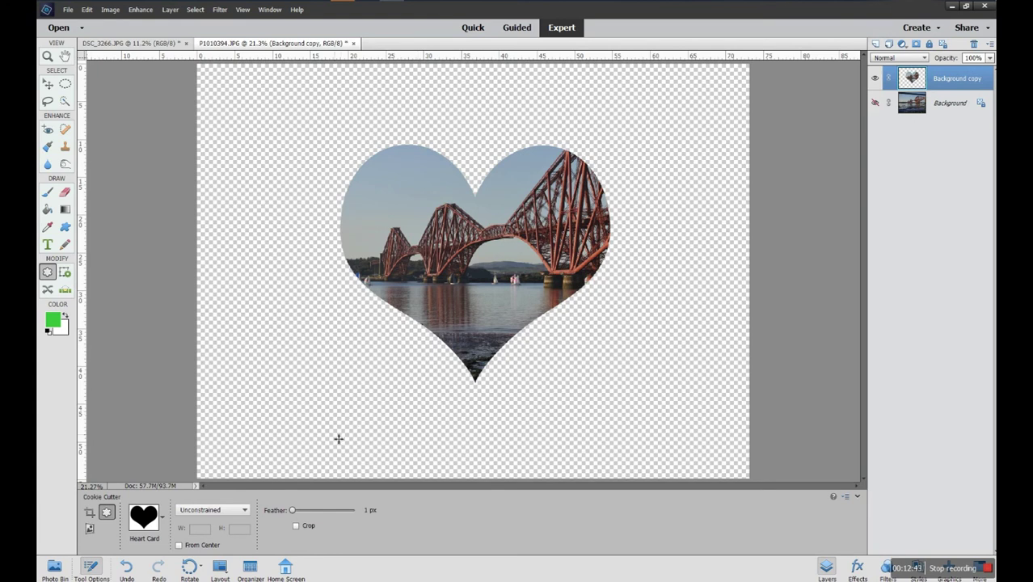
{"action": "left_click", "coordinate": [129, 571]}
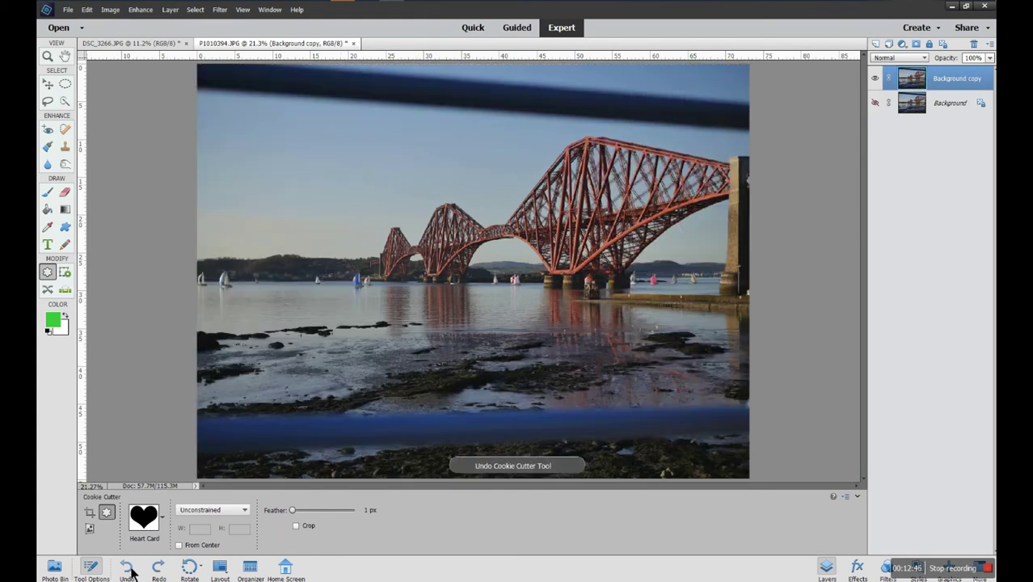
Step: Turn on Crop, cut the bridge into a heart trimmed to the shape's bounds, and undo the cut
{"action": "left_click", "coordinate": [295, 526]}
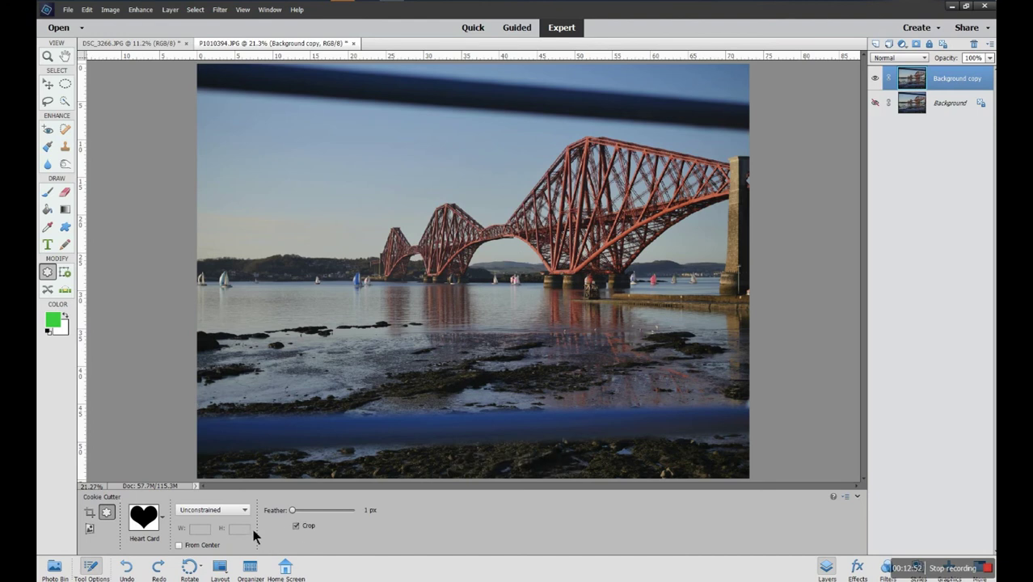
{"action": "left_click_drag", "start_coordinate": [345, 152], "coordinate": [639, 384]}
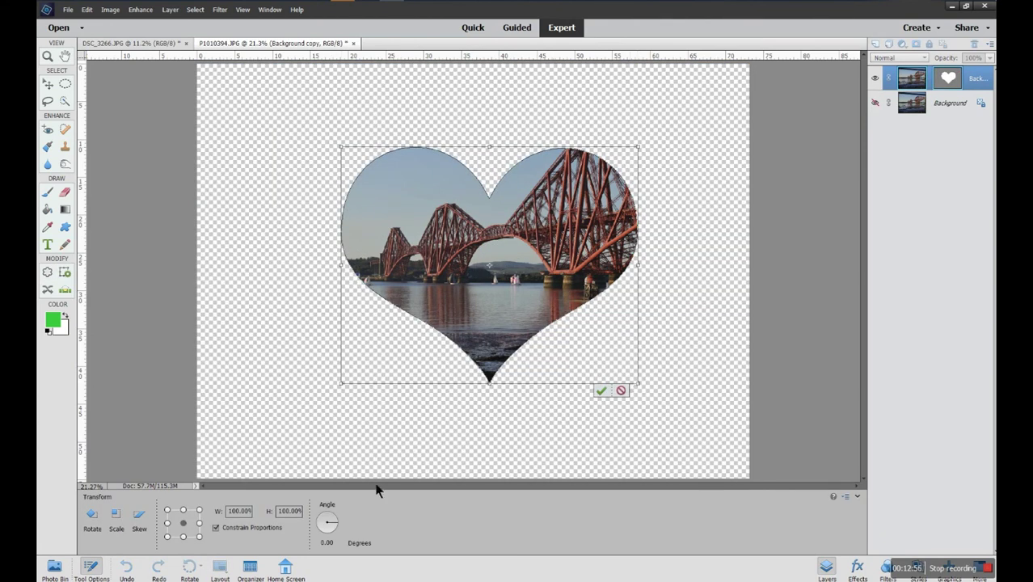
{"action": "left_click", "coordinate": [601, 391]}
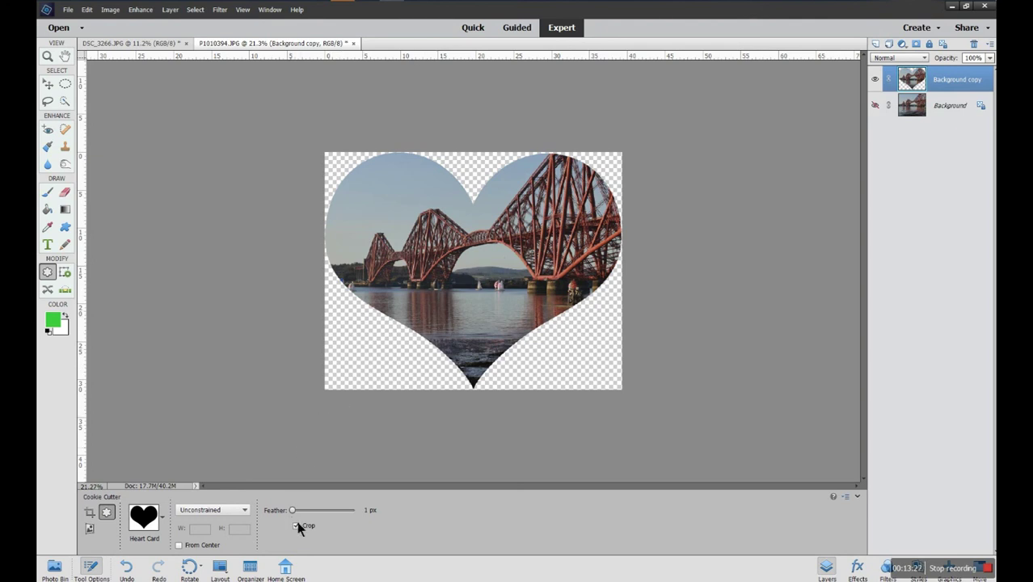
{"action": "left_click", "coordinate": [126, 566]}
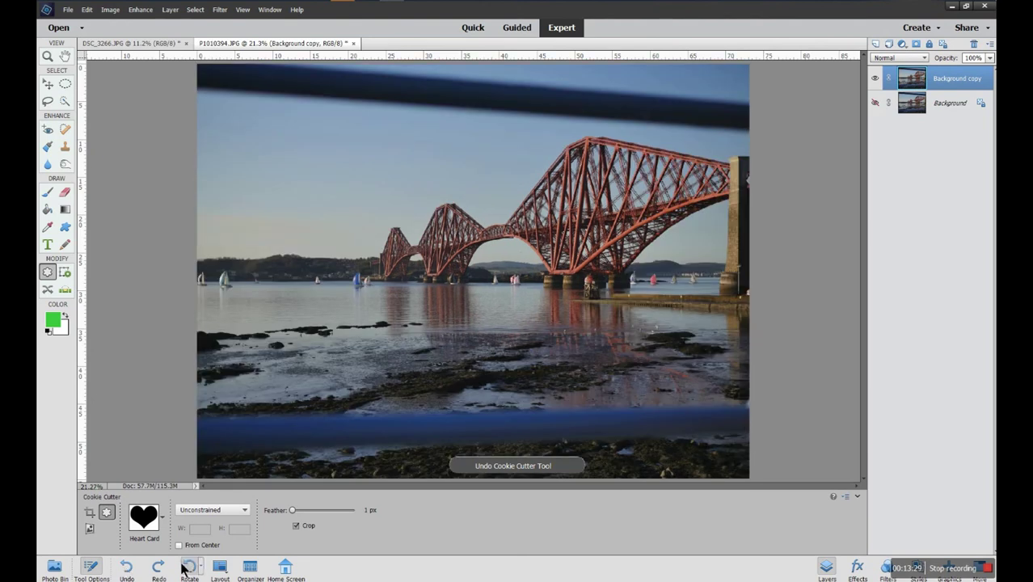
Step: Turn off Crop, set the feather to 1 px, and cut the Background copy layer into a tall heart around the bridge
{"action": "left_click", "coordinate": [296, 526]}
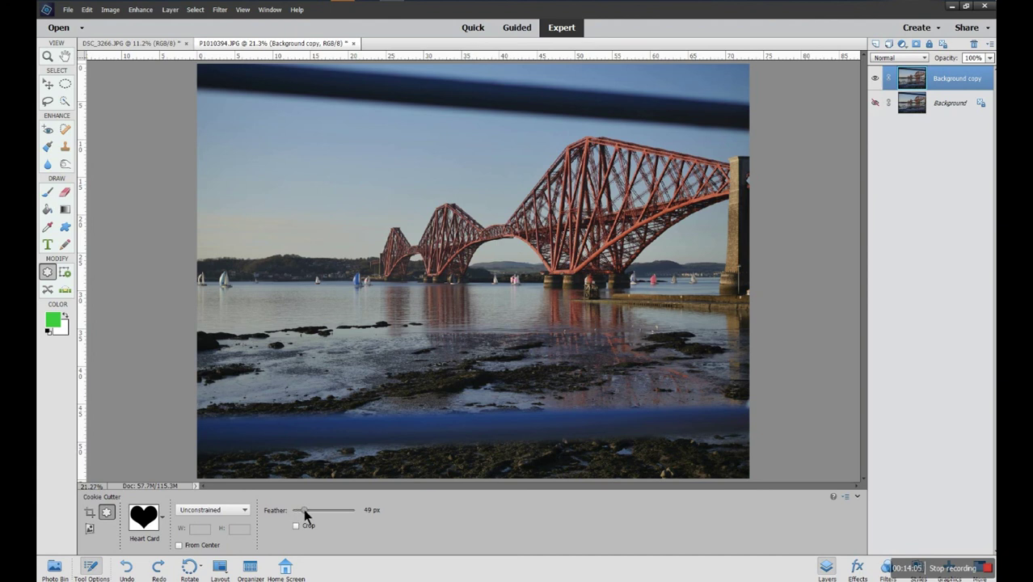
{"action": "left_click_drag", "start_coordinate": [322, 510], "coordinate": [295, 513]}
{"action": "left_click_drag", "start_coordinate": [359, 162], "coordinate": [598, 426]}
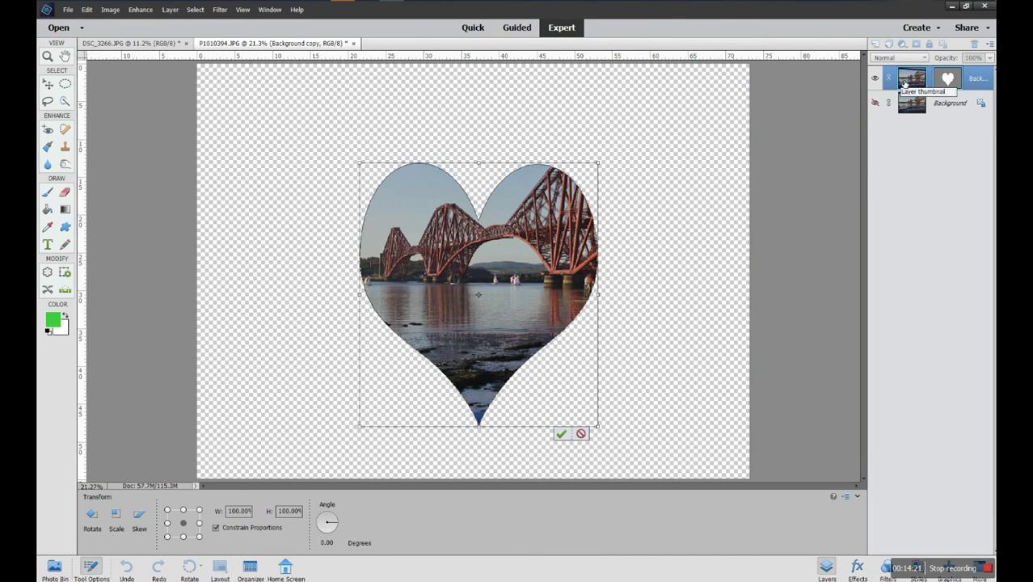
{"action": "left_click", "coordinate": [561, 434]}
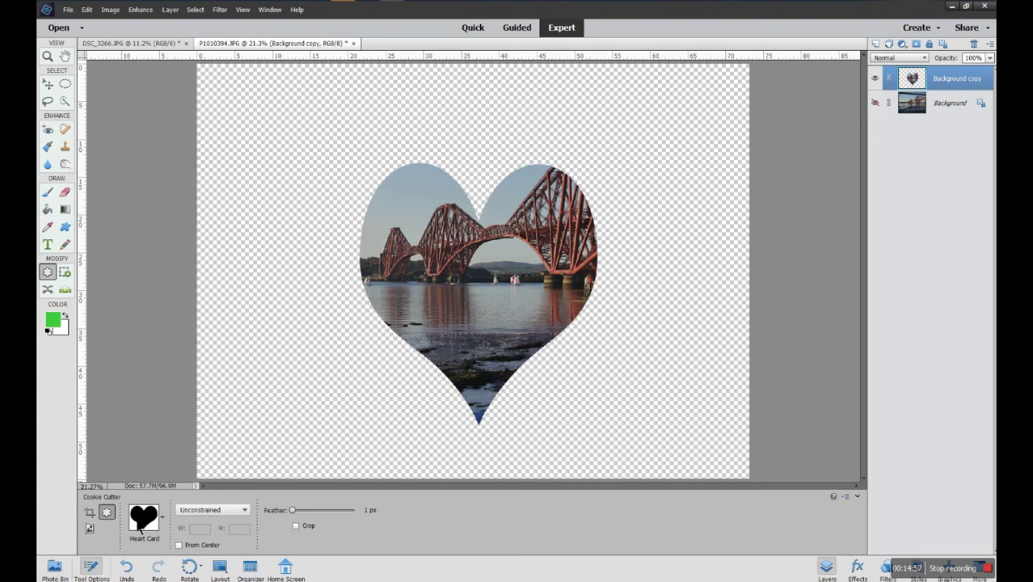
Step: Browse the Cookie Cutter's Music shape set and switch the shape library back to Default
{"action": "left_click", "coordinate": [163, 517]}
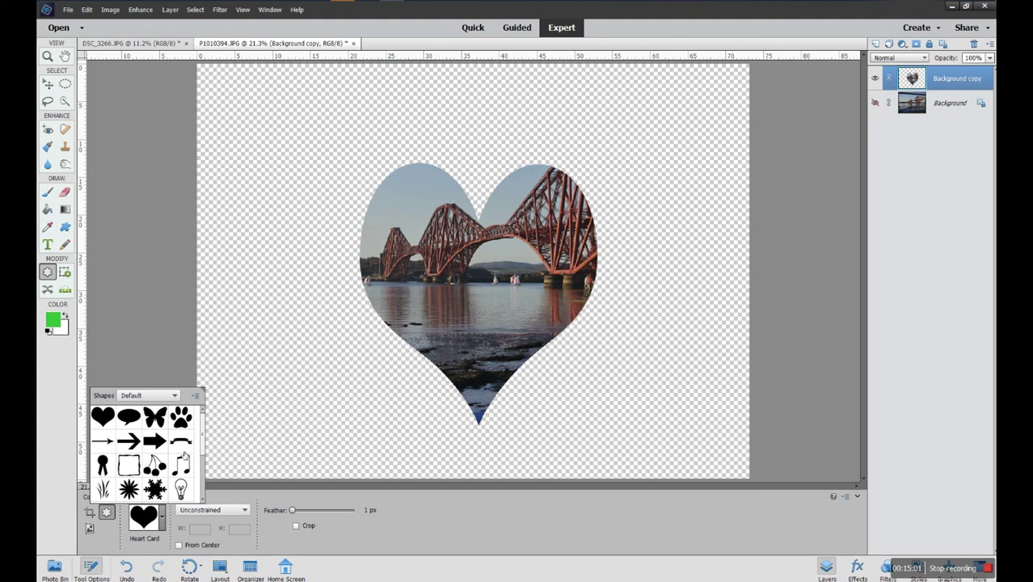
{"action": "left_click", "coordinate": [175, 396]}
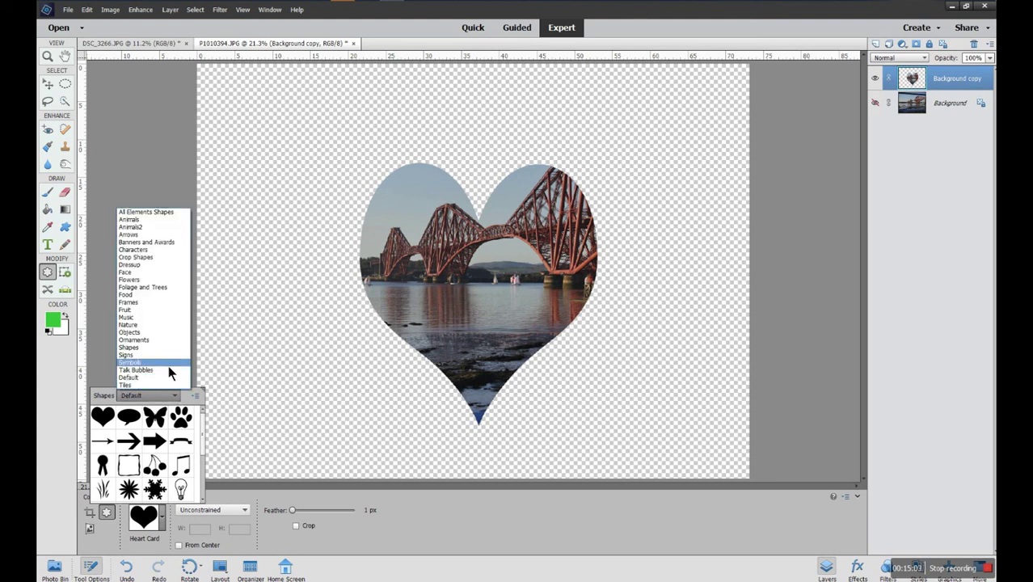
{"action": "left_click", "coordinate": [160, 320]}
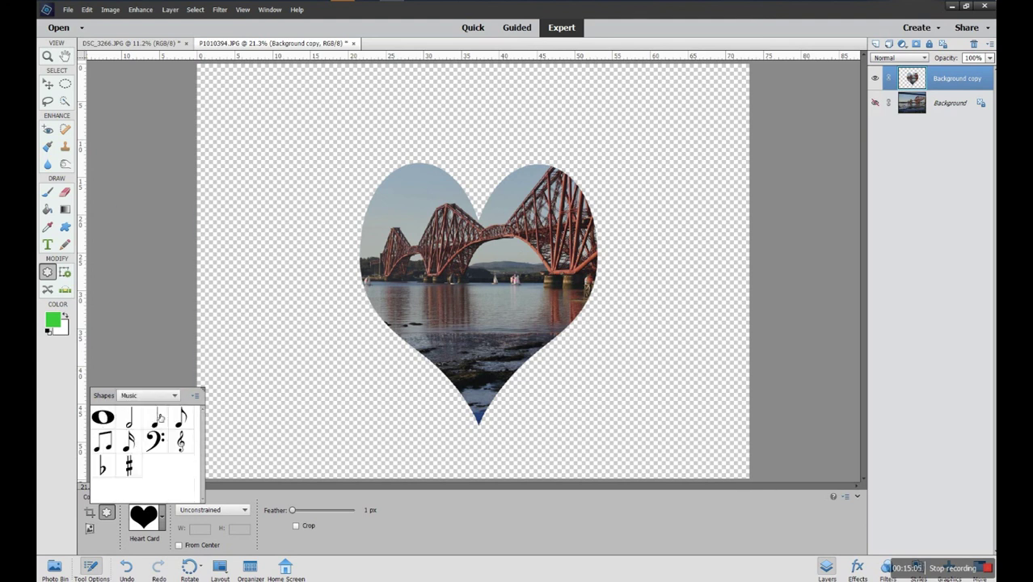
{"action": "left_click", "coordinate": [176, 396]}
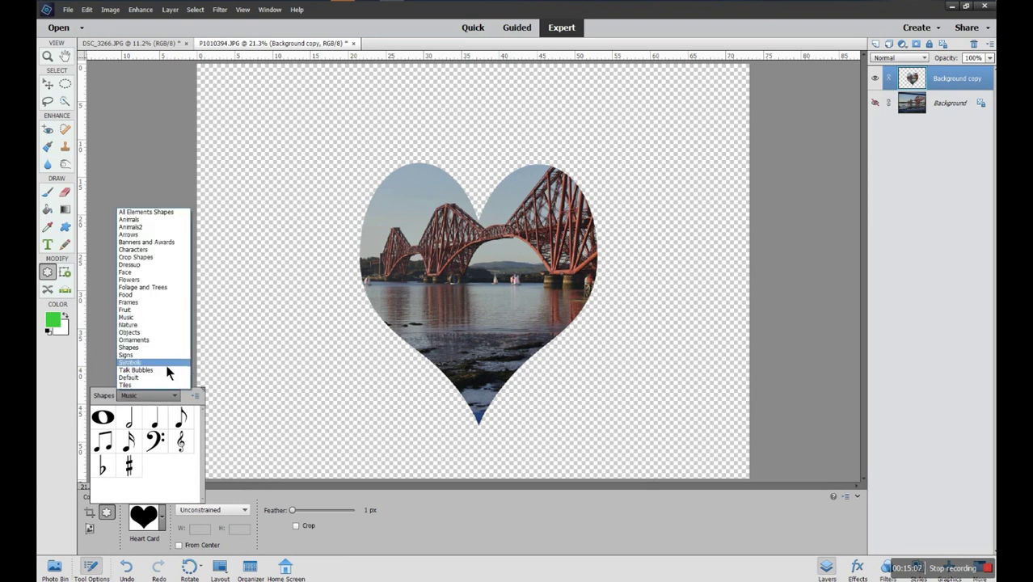
{"action": "left_click", "coordinate": [166, 377]}
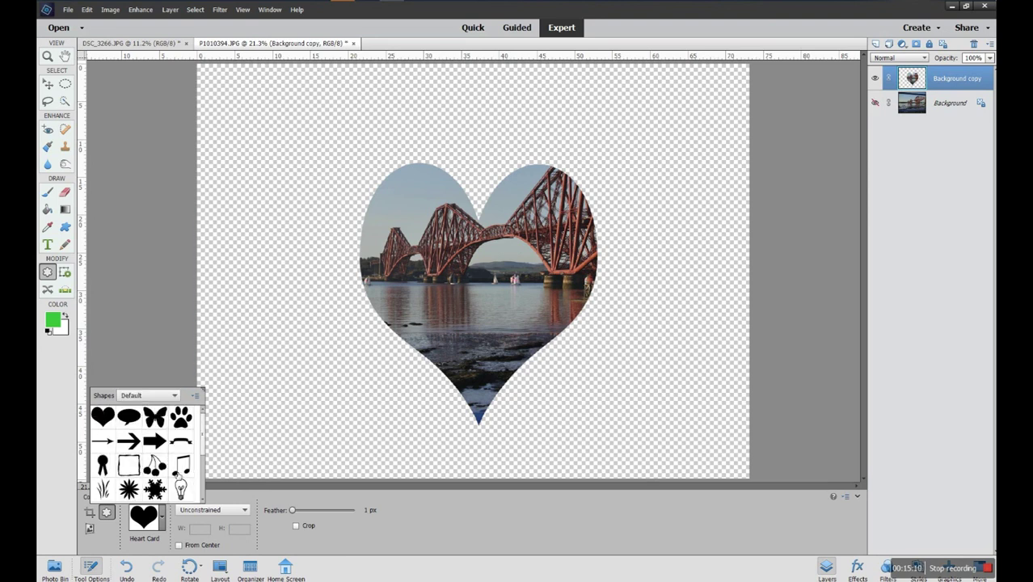